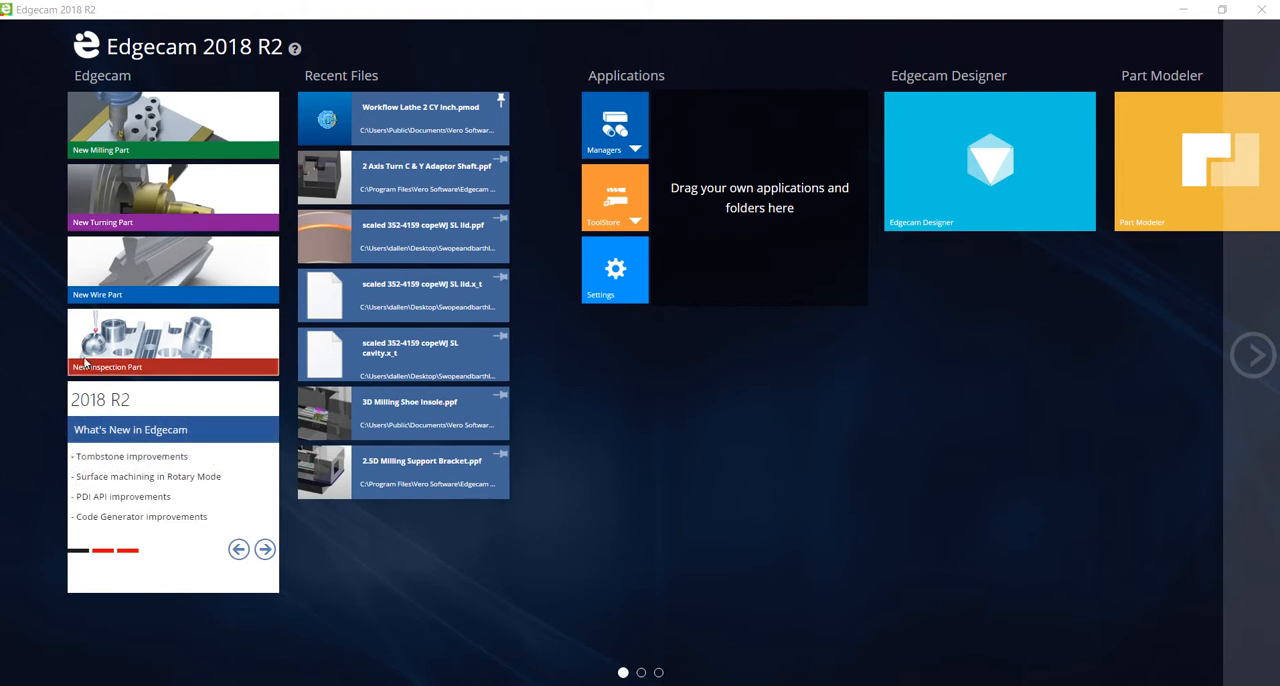
Start a new milling part from Workflow Vertical Mill2 inch and set its material to Mild Steel EN8.
left_click(173, 135)
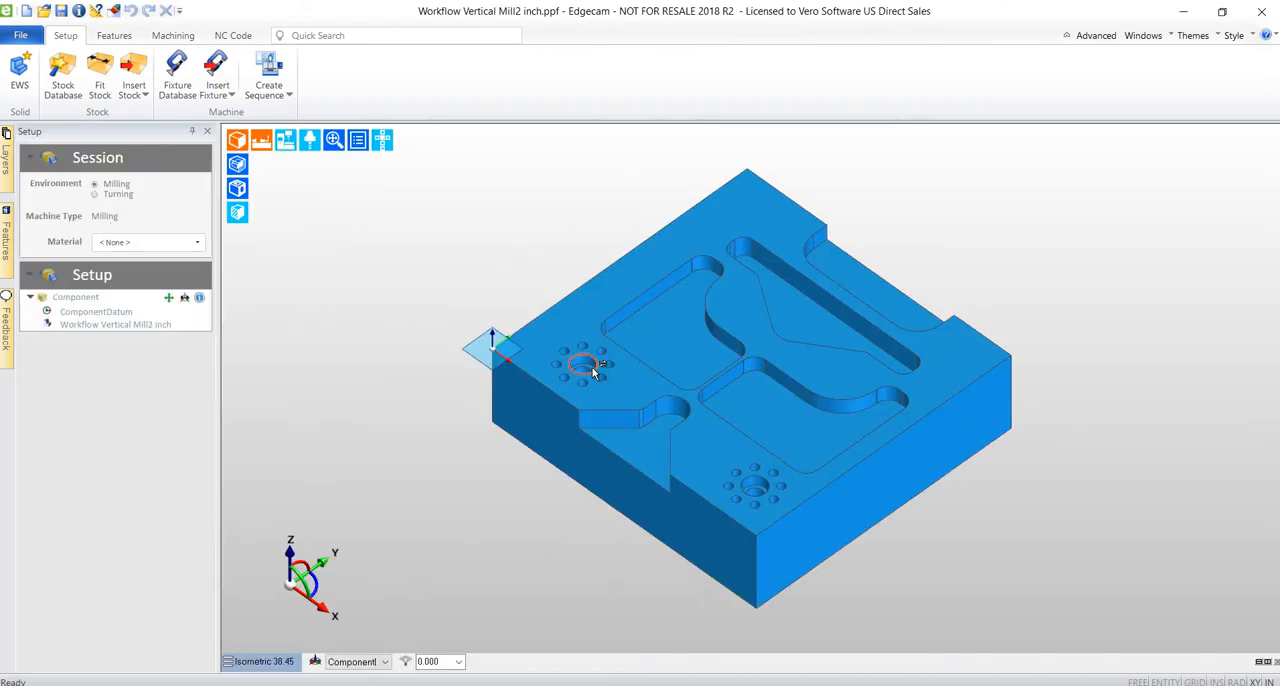
left_click(199, 245)
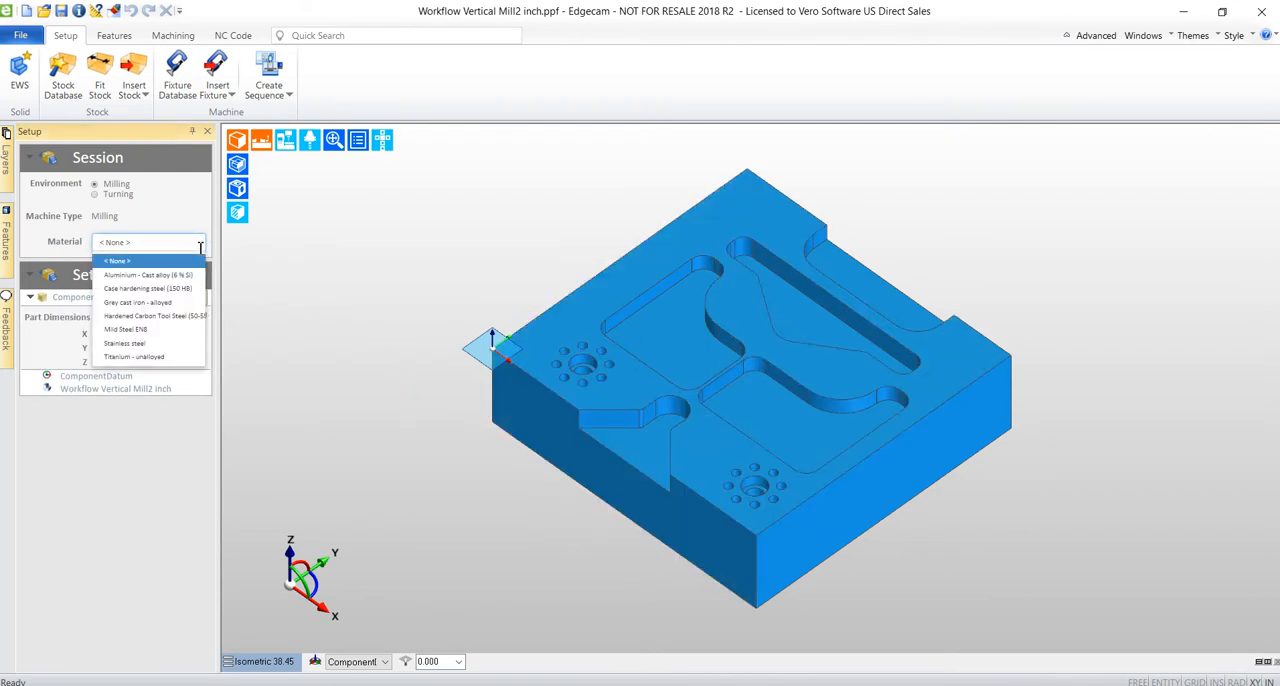
left_click(155, 331)
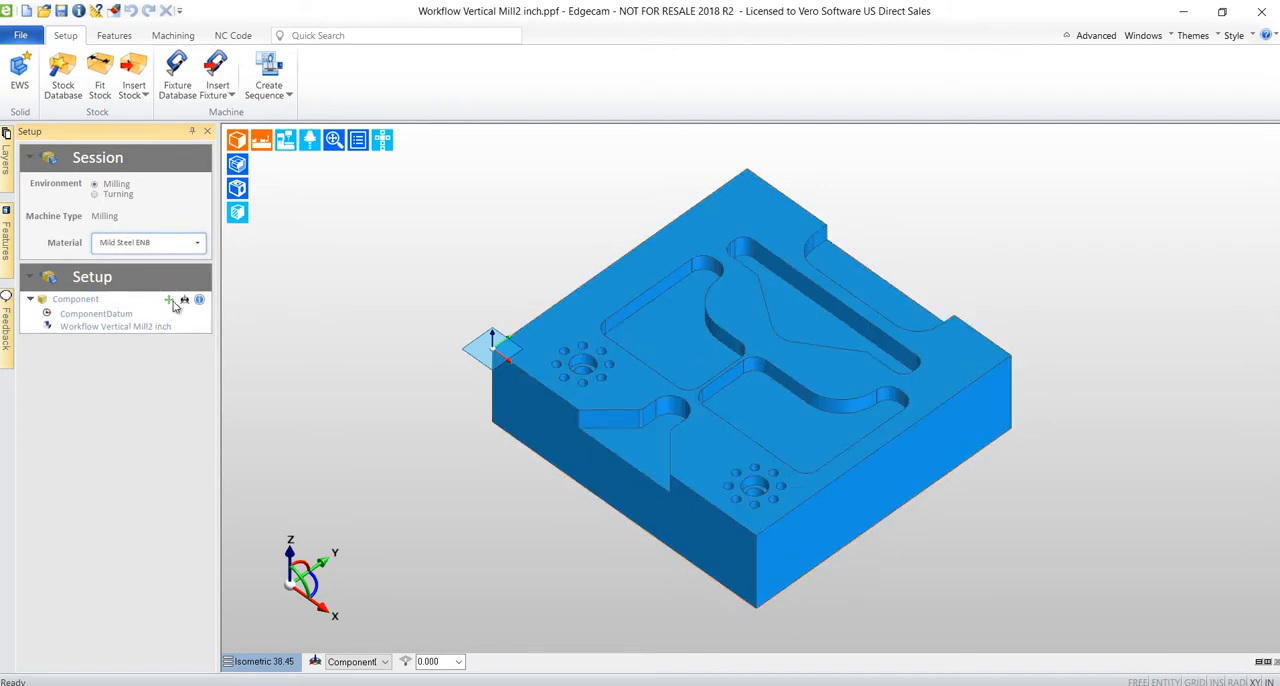
Try the component datum at the back-left top corner and the top centre, and return it to the front-left top corner.
left_click(183, 300)
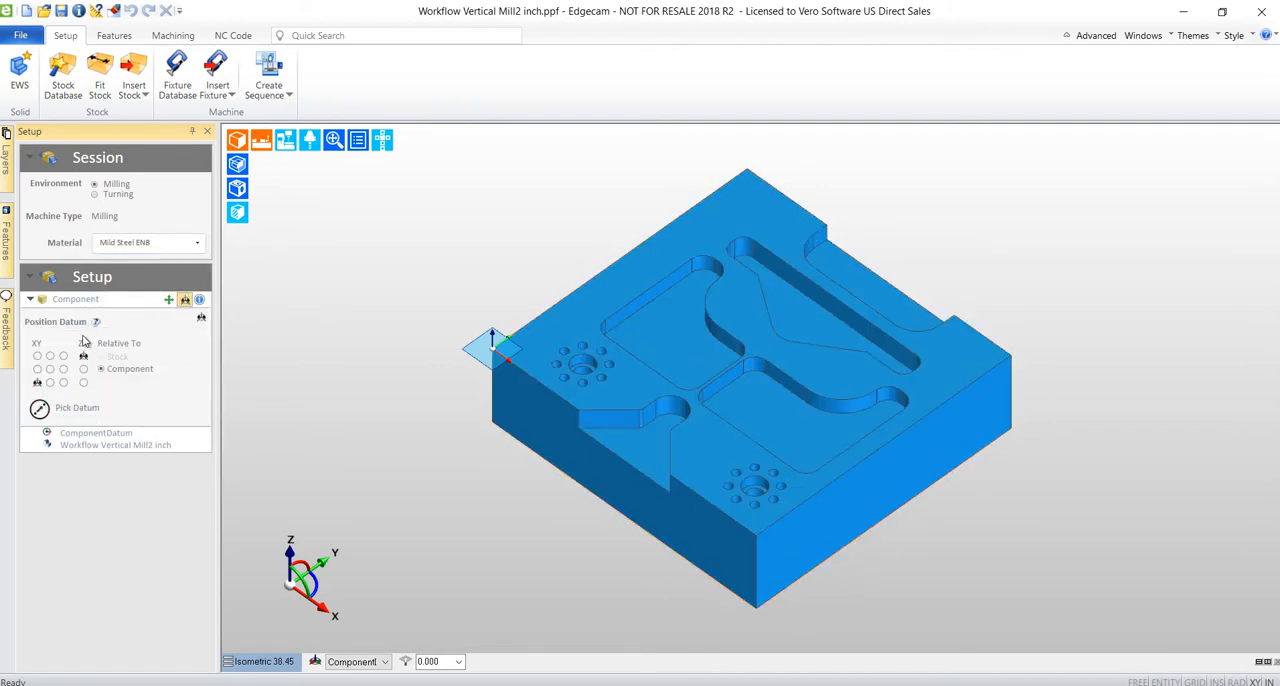
left_click(37, 356)
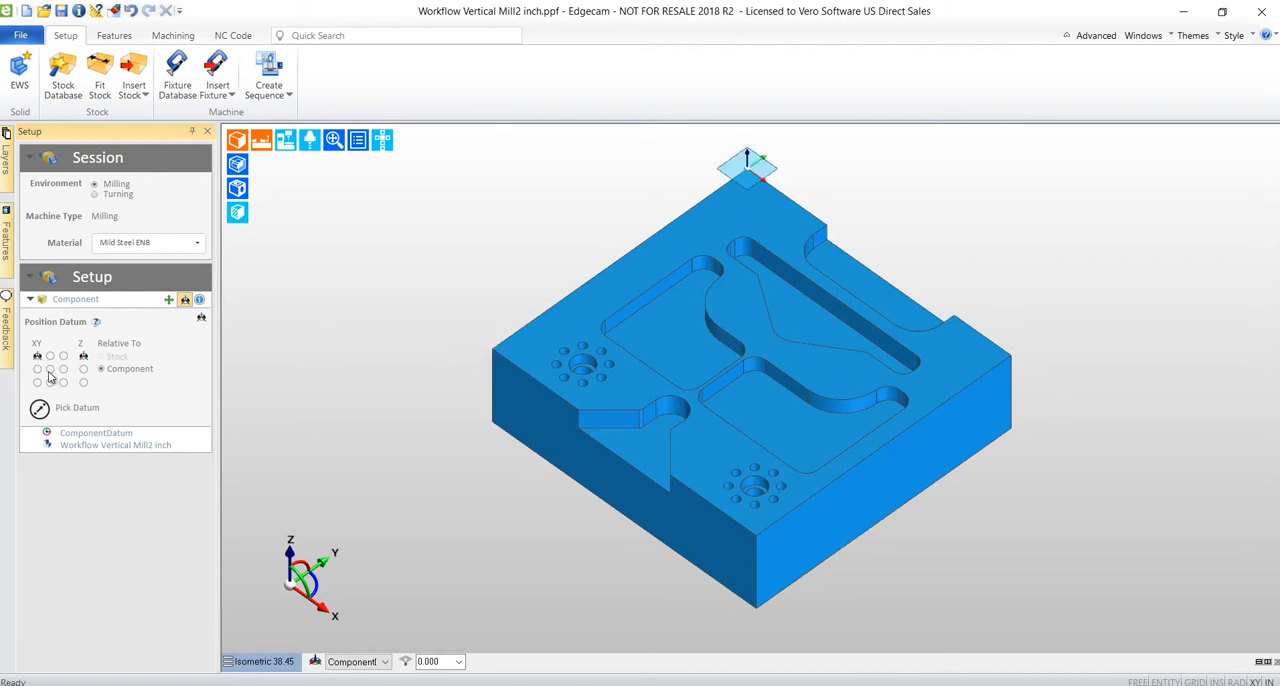
left_click(50, 369)
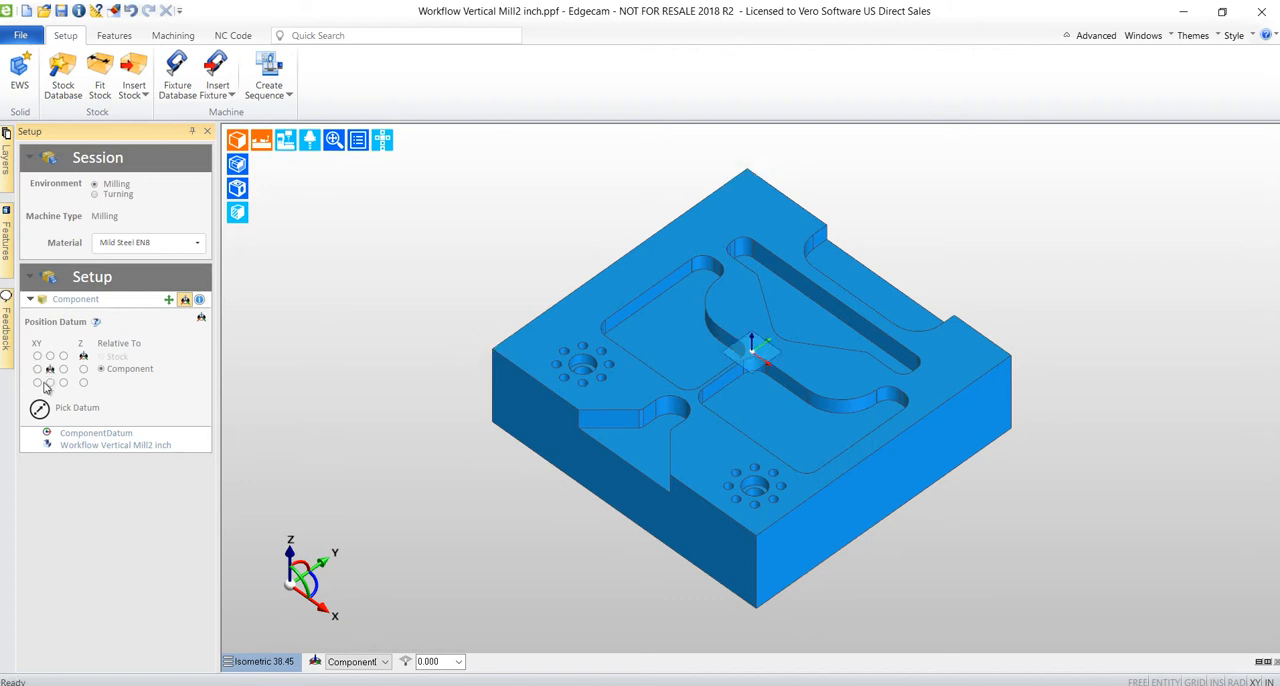
left_click(38, 383)
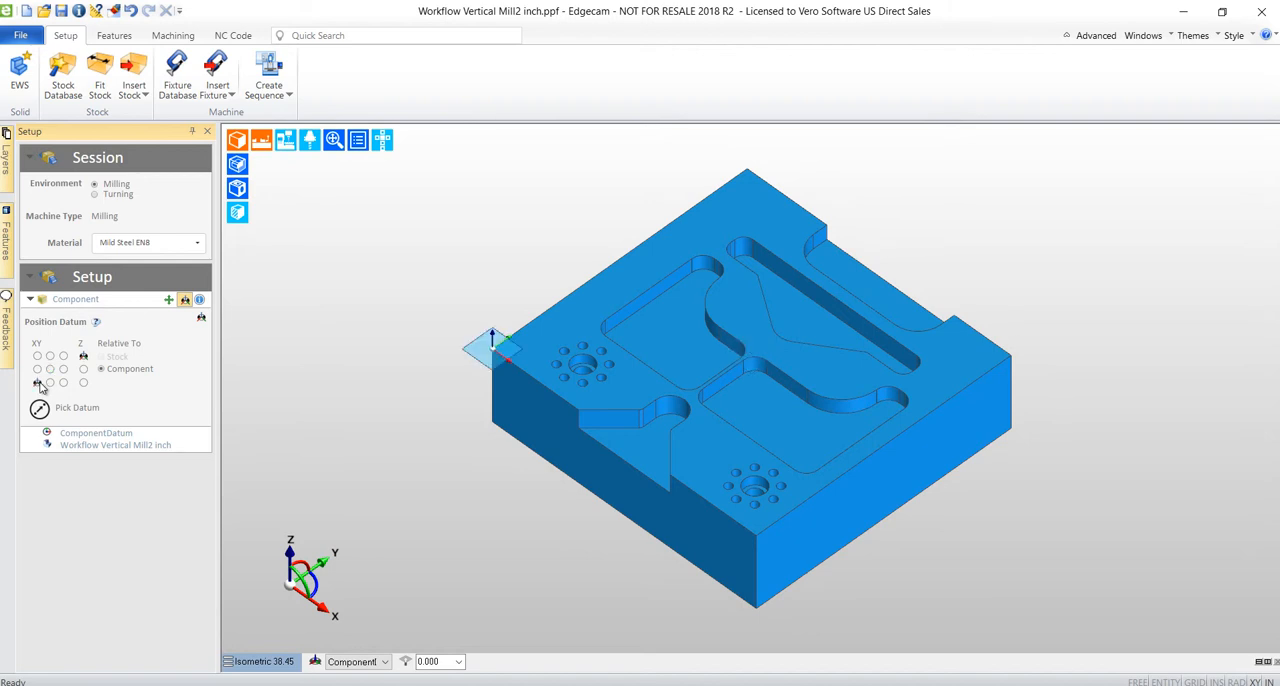
Fit 7.25 × 7 × 2 in box stock to the component and clamp it in a Kurt D100 Vise with a 1.7 in stock seating height.
left_click(100, 78)
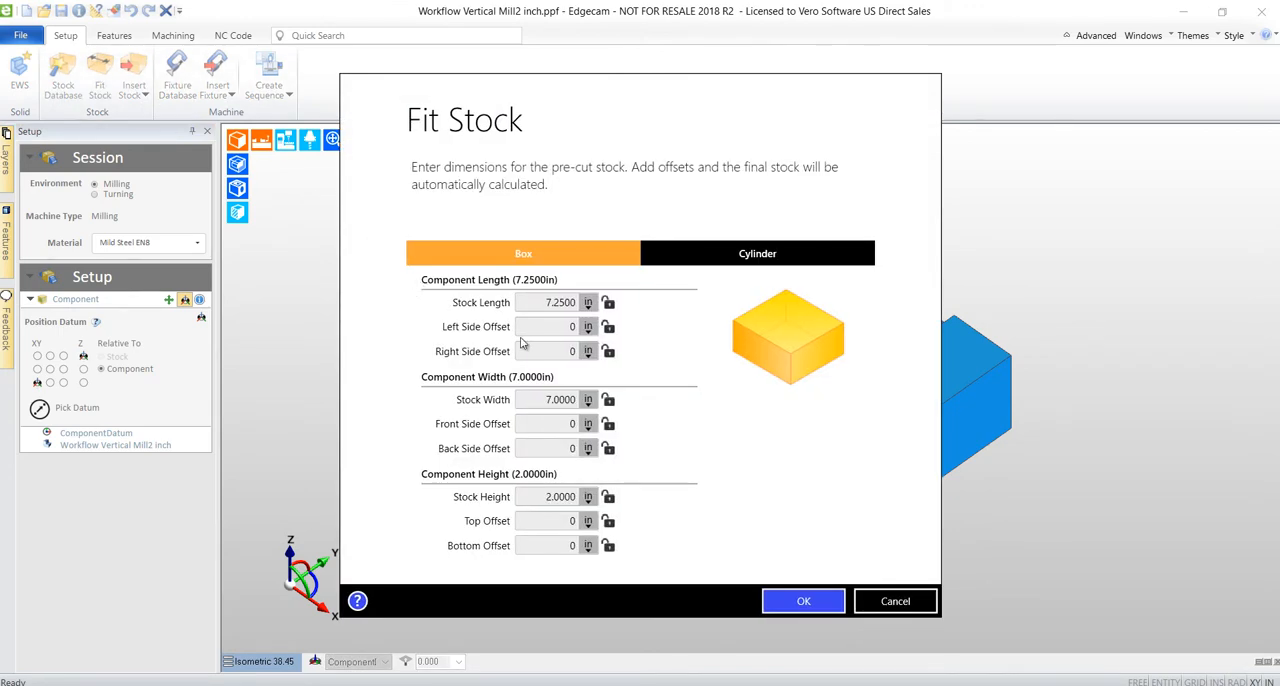
left_click(792, 600)
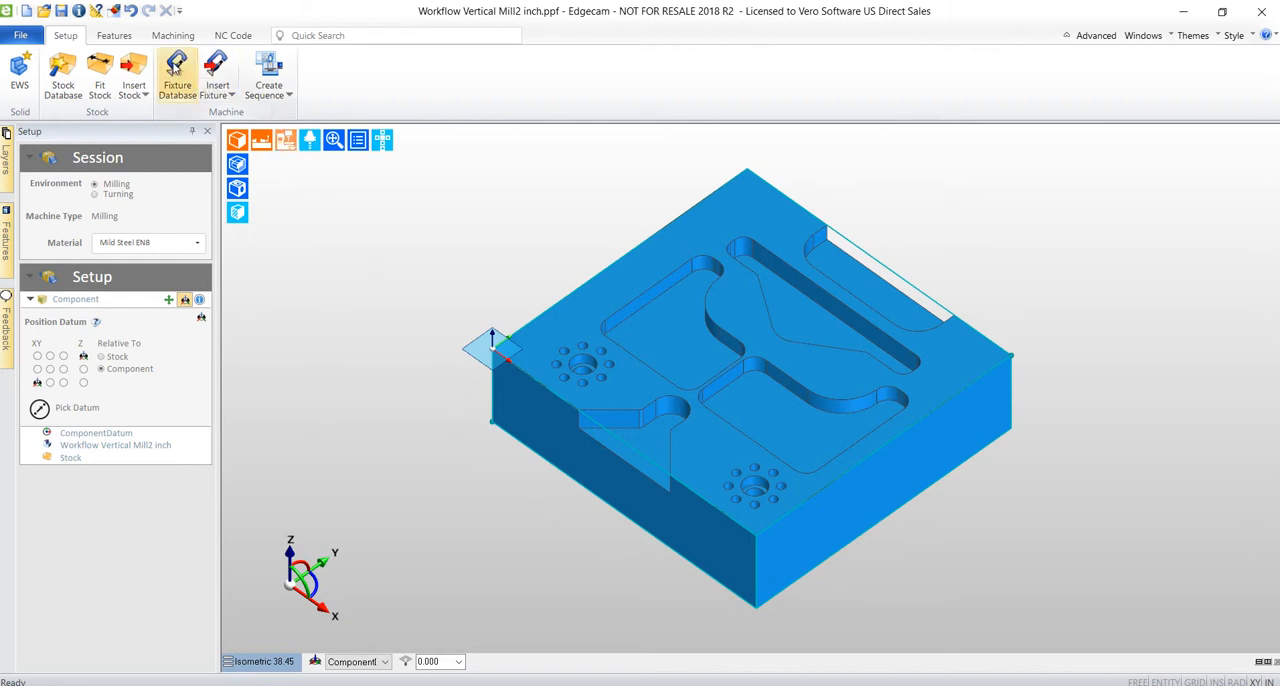
left_click(177, 72)
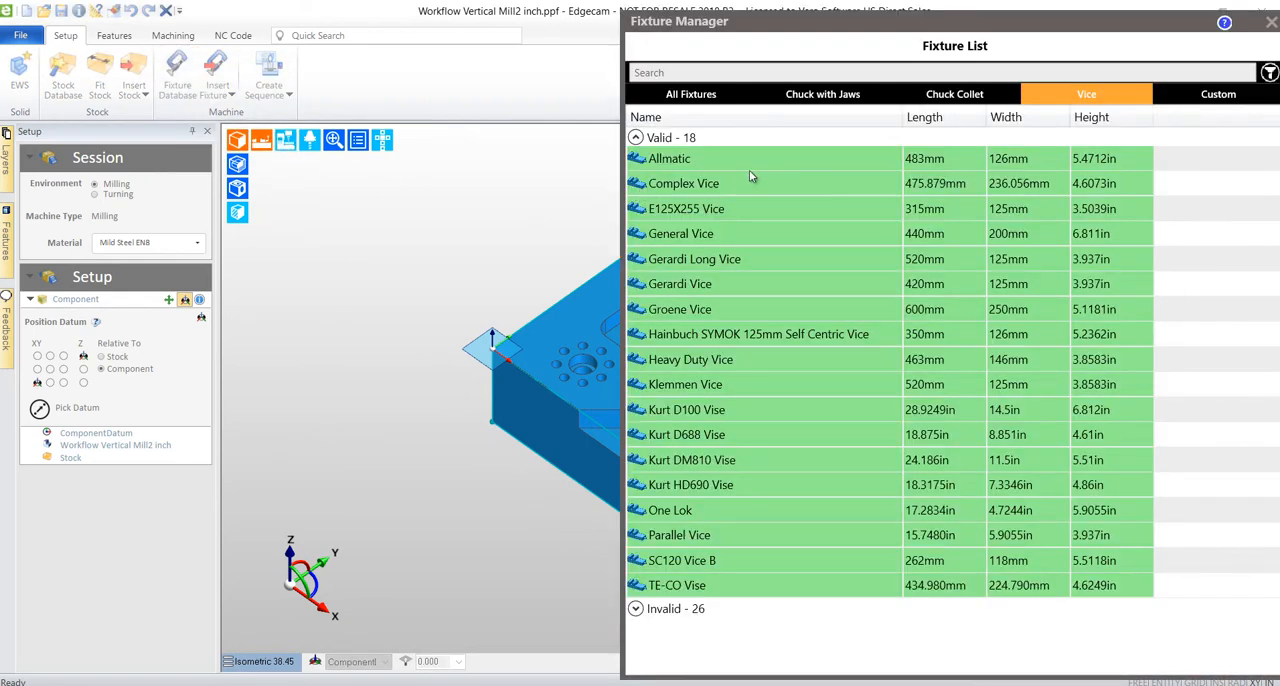
left_click(721, 418)
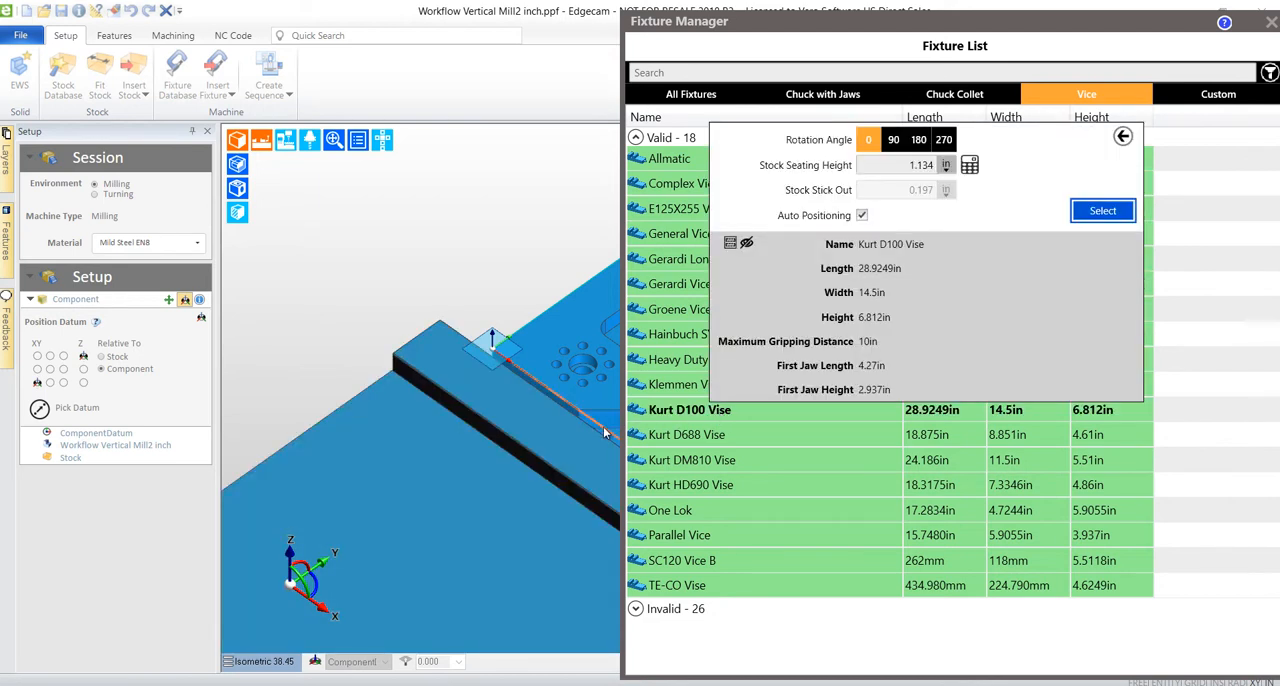
left_click(882, 165)
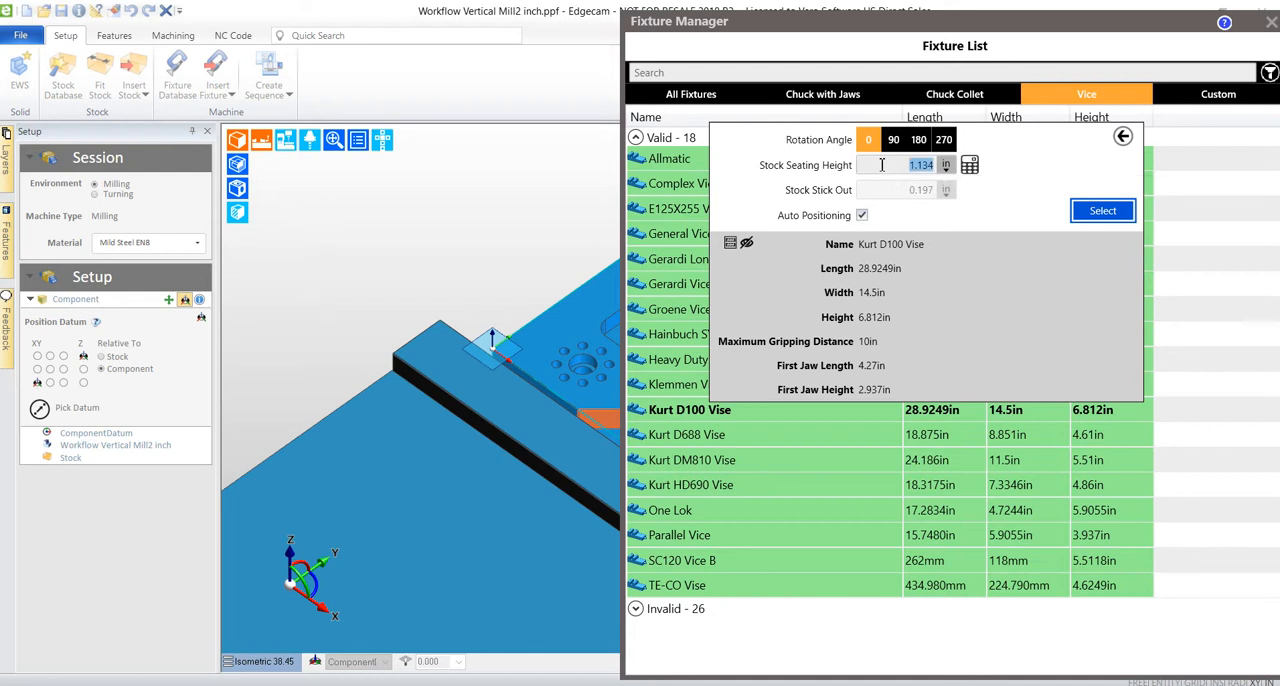
type("1.7")
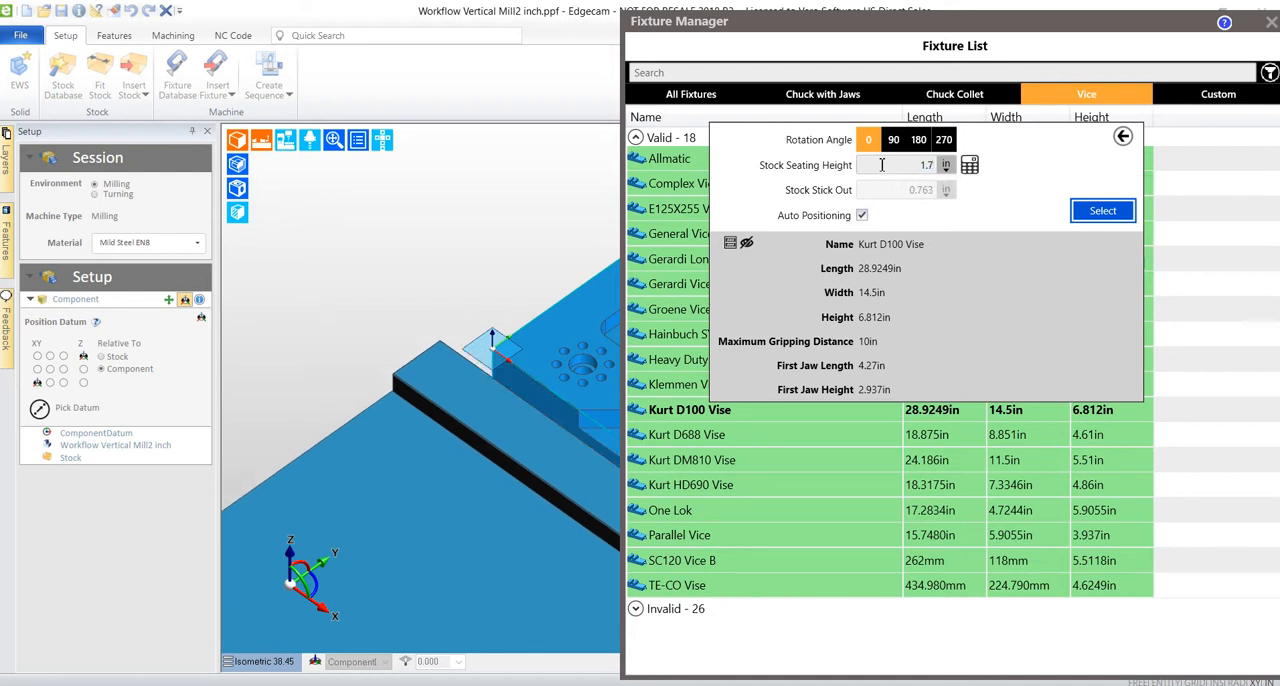
left_click(1087, 218)
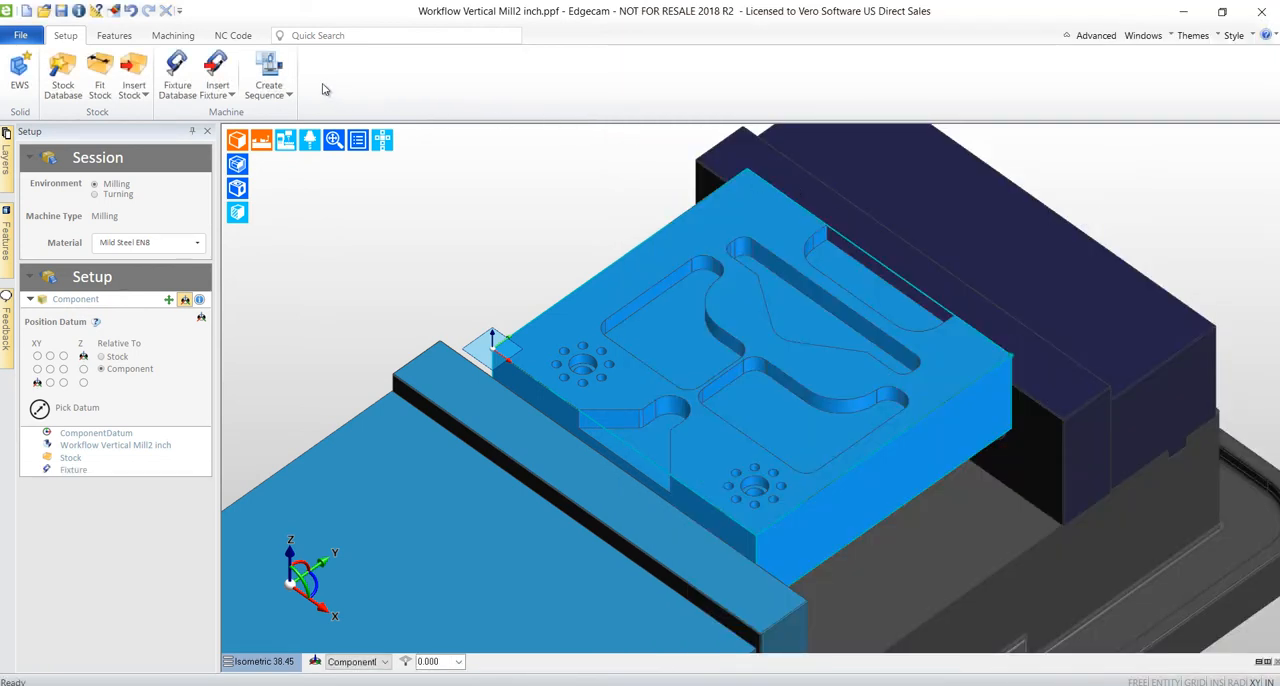
Create a milling sequence using the Sample Mill Vertical inch.mcp machine and the Workflow Mill Vertical inch toolkit, keeping the default setup.
left_click(270, 72)
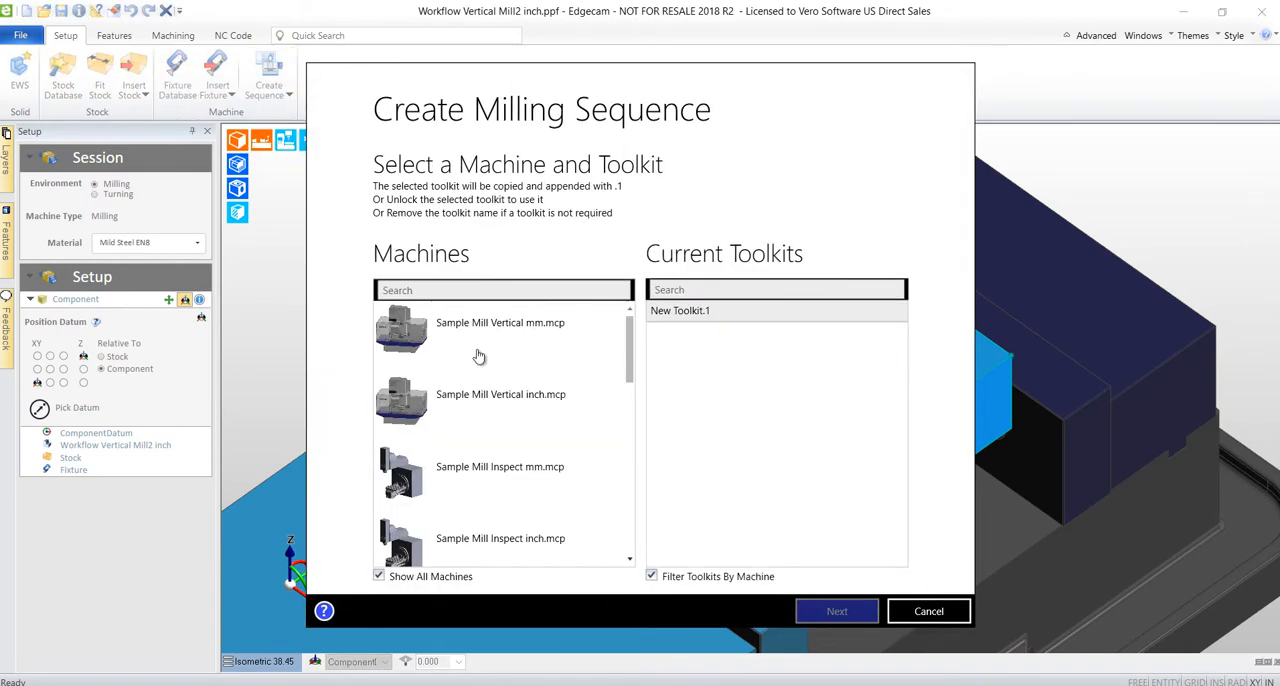
left_click(490, 398)
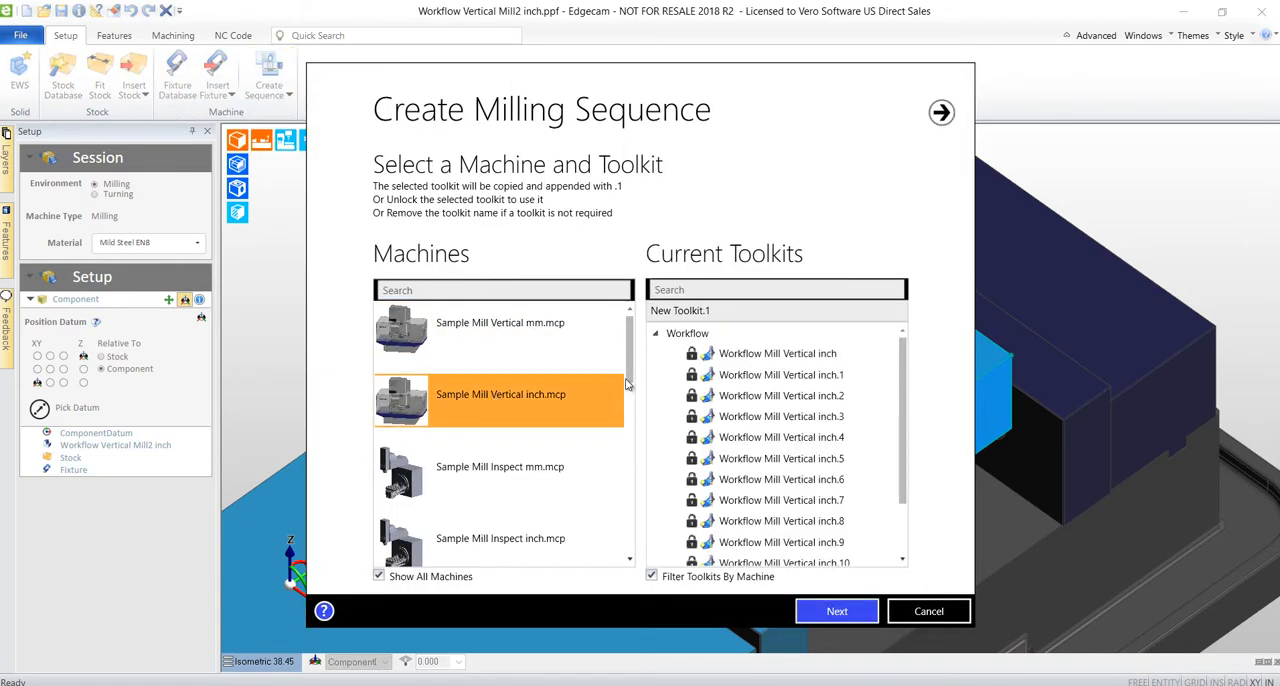
left_click(730, 355)
left_click(830, 611)
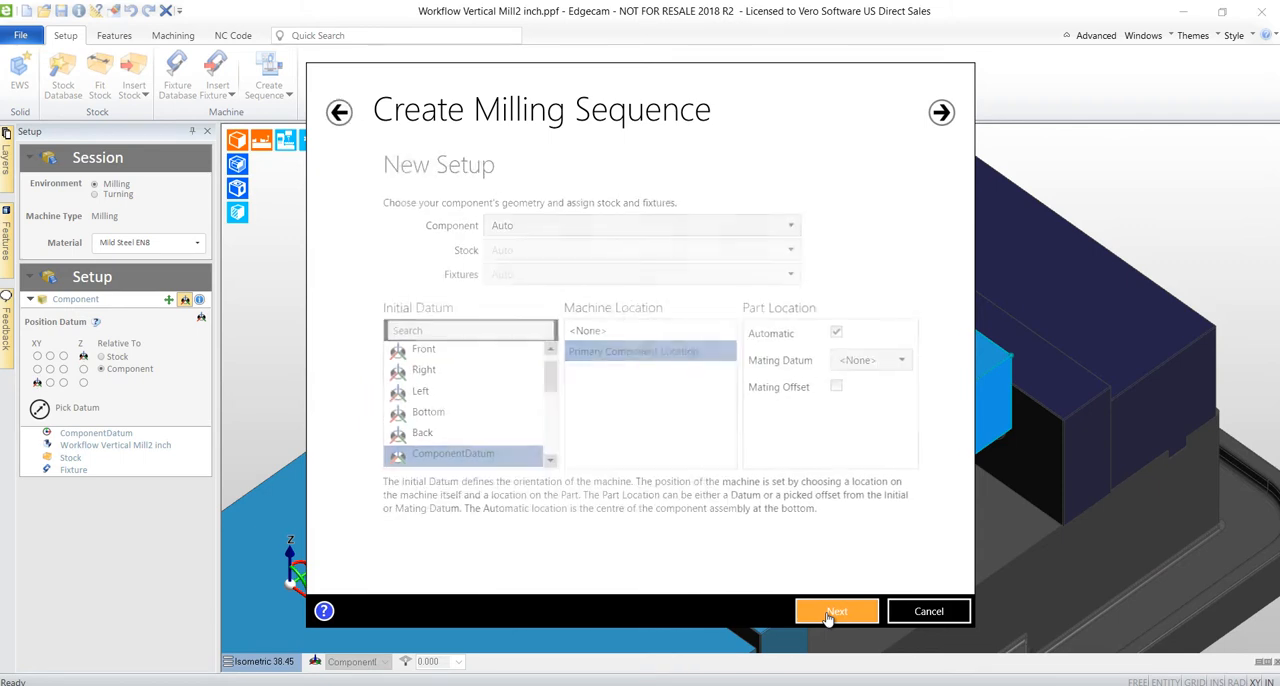
left_click(830, 611)
left_click(830, 611)
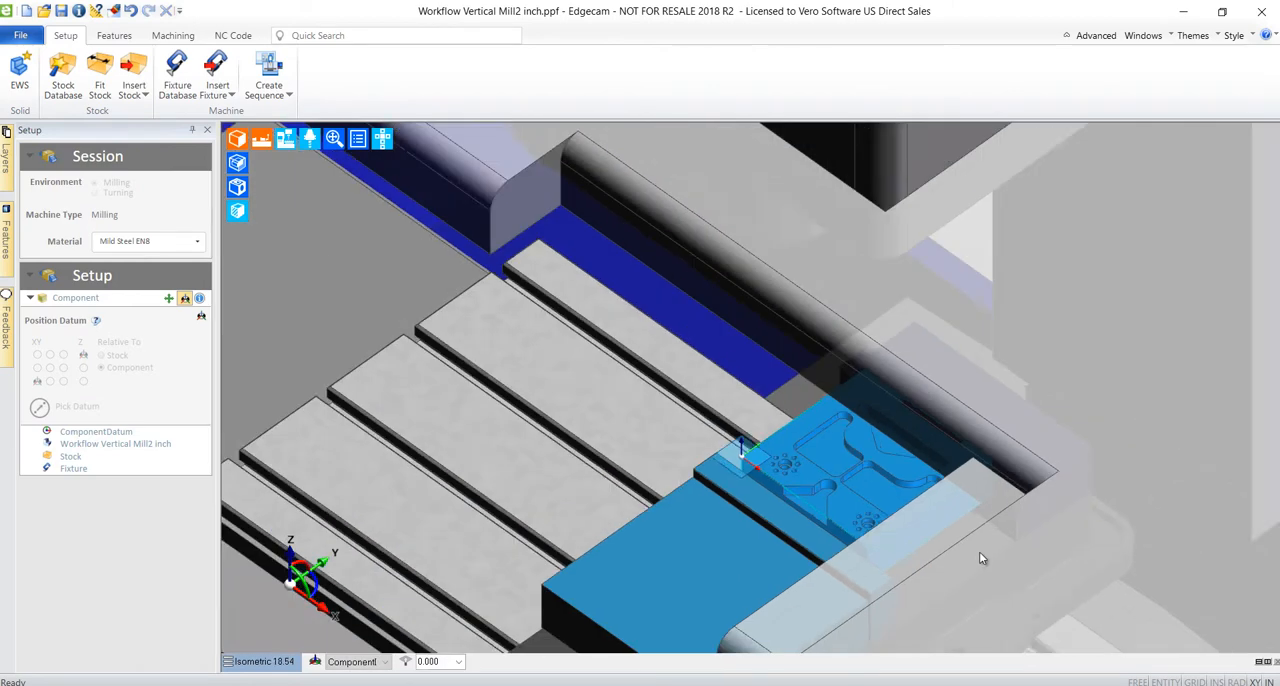
Find the part's machinable features with 2D Pockets and Open Pockets enabled alongside Vertical Holes.
middle_click_drag(981, 558, 960, 366)
scroll(957, 362, "down", 5)
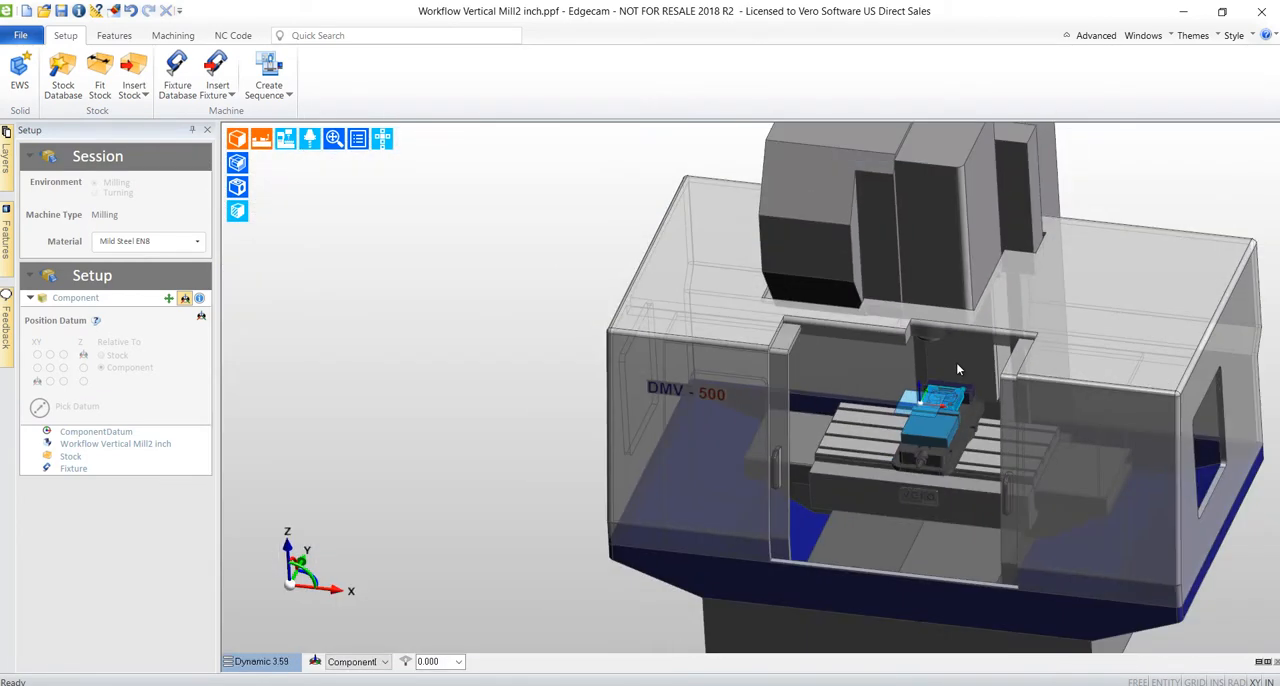
scroll(956, 362, "up", 3)
scroll(946, 374, "up", 8)
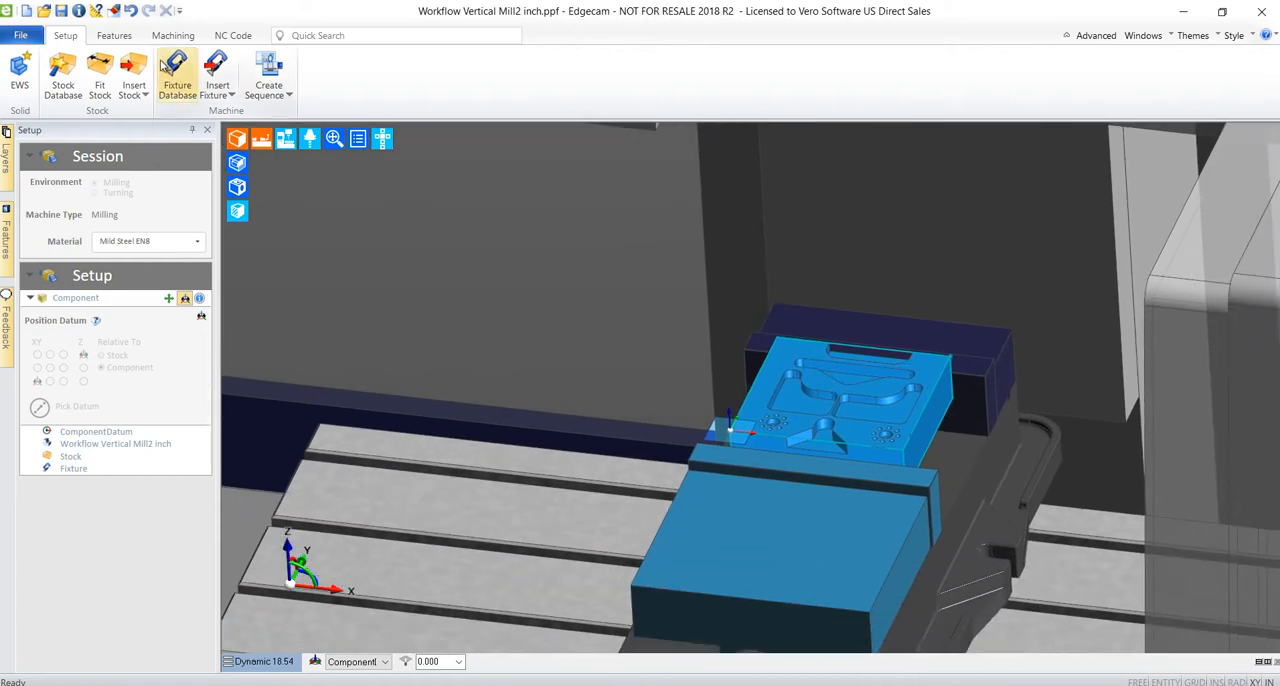
left_click(127, 37)
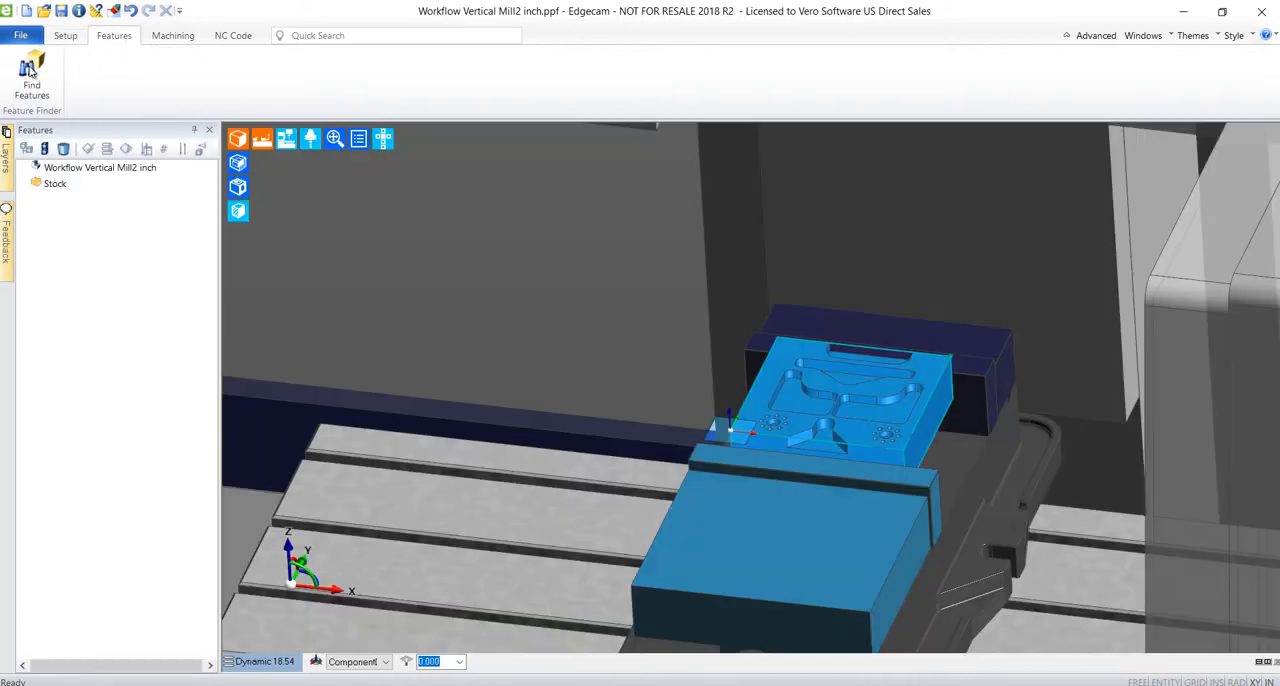
left_click(31, 68)
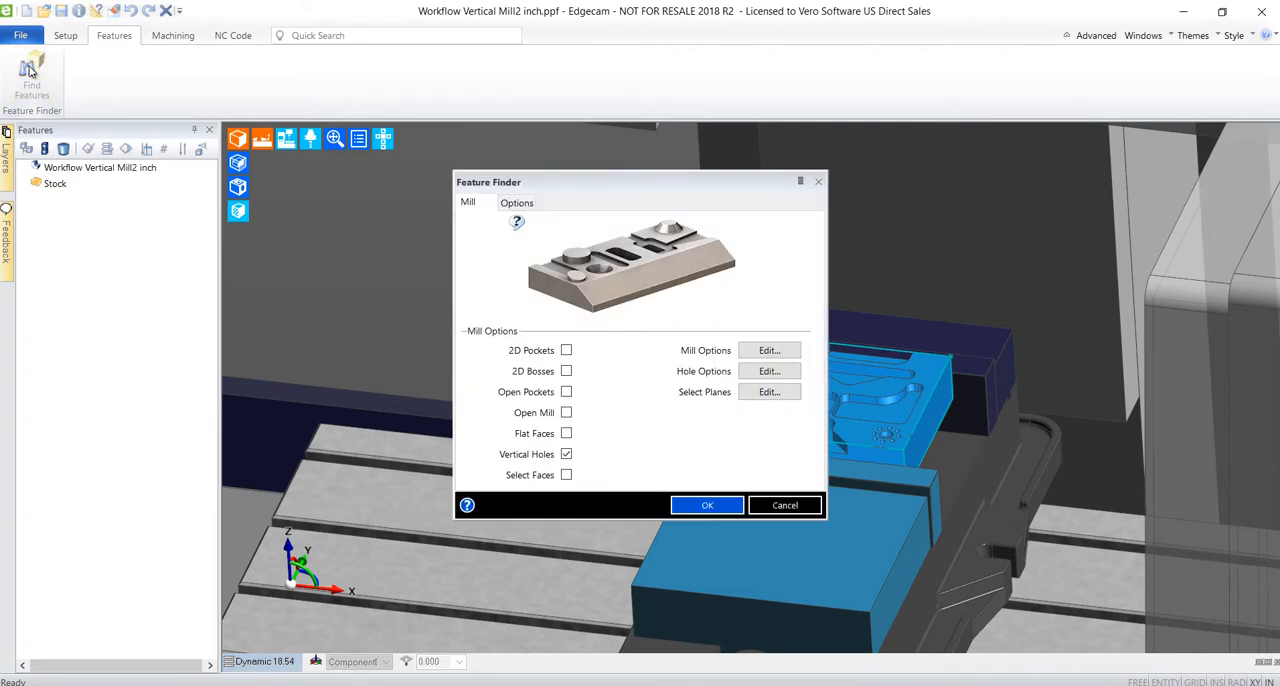
left_click_drag(556, 184, 328, 142)
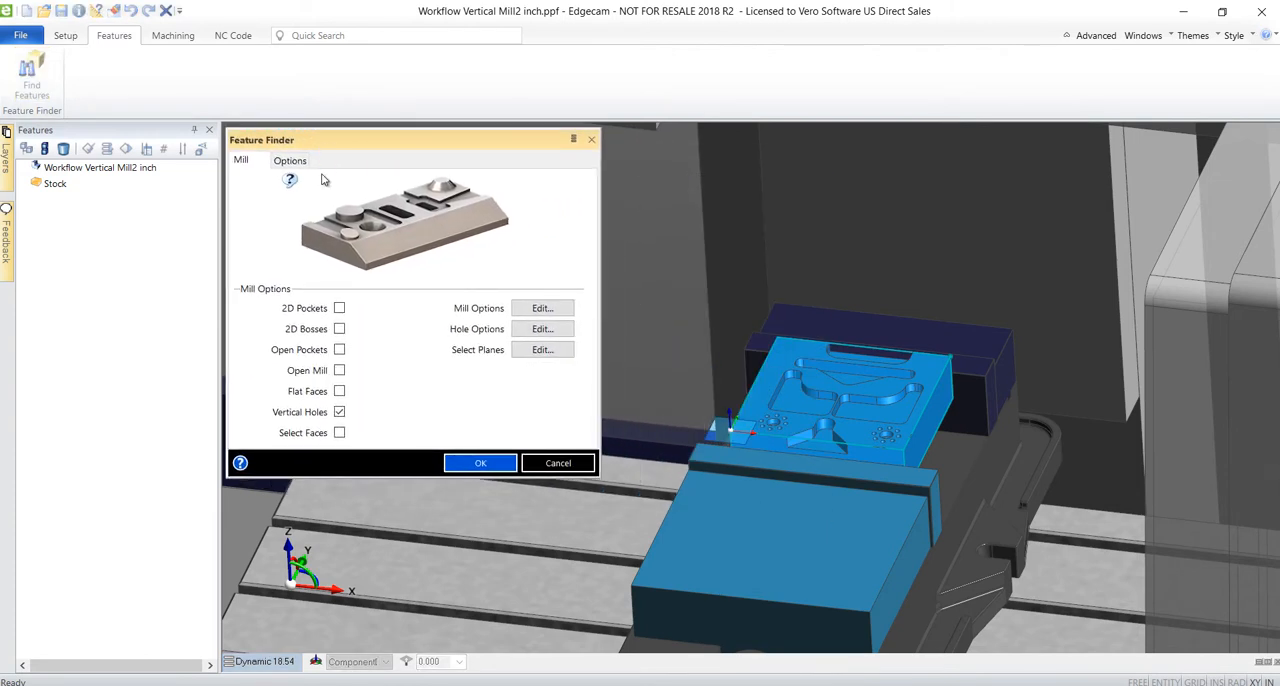
left_click(340, 311)
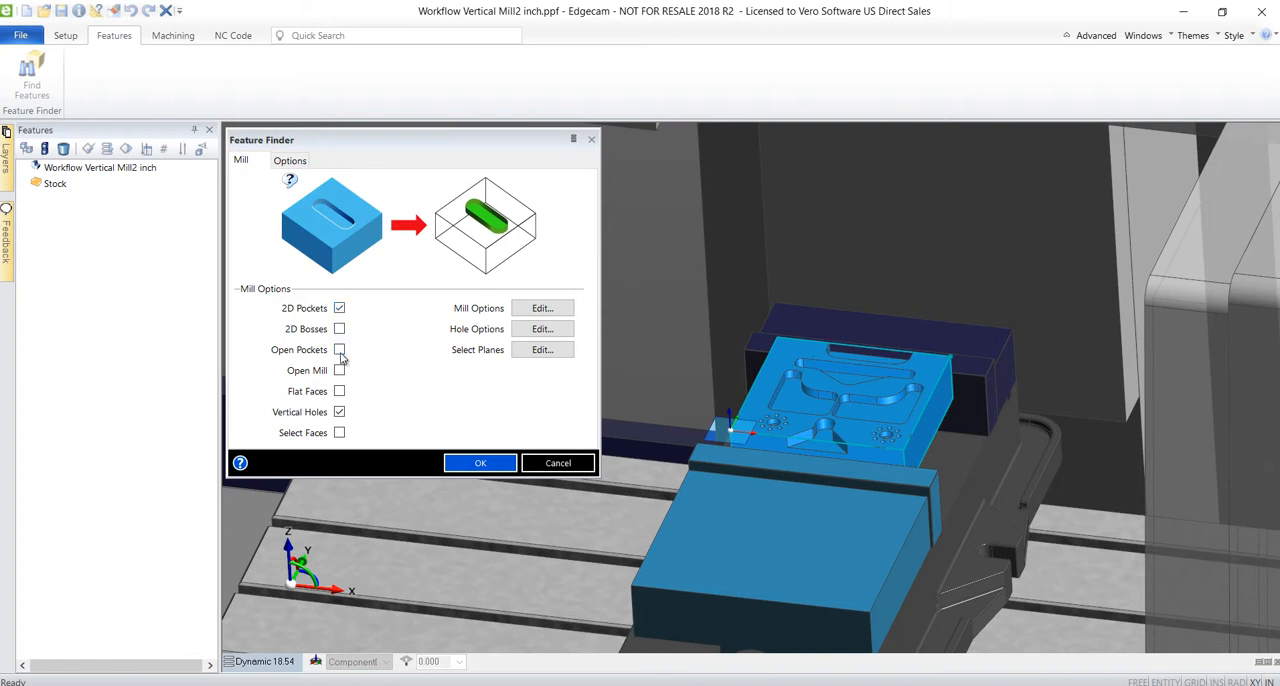
left_click(340, 351)
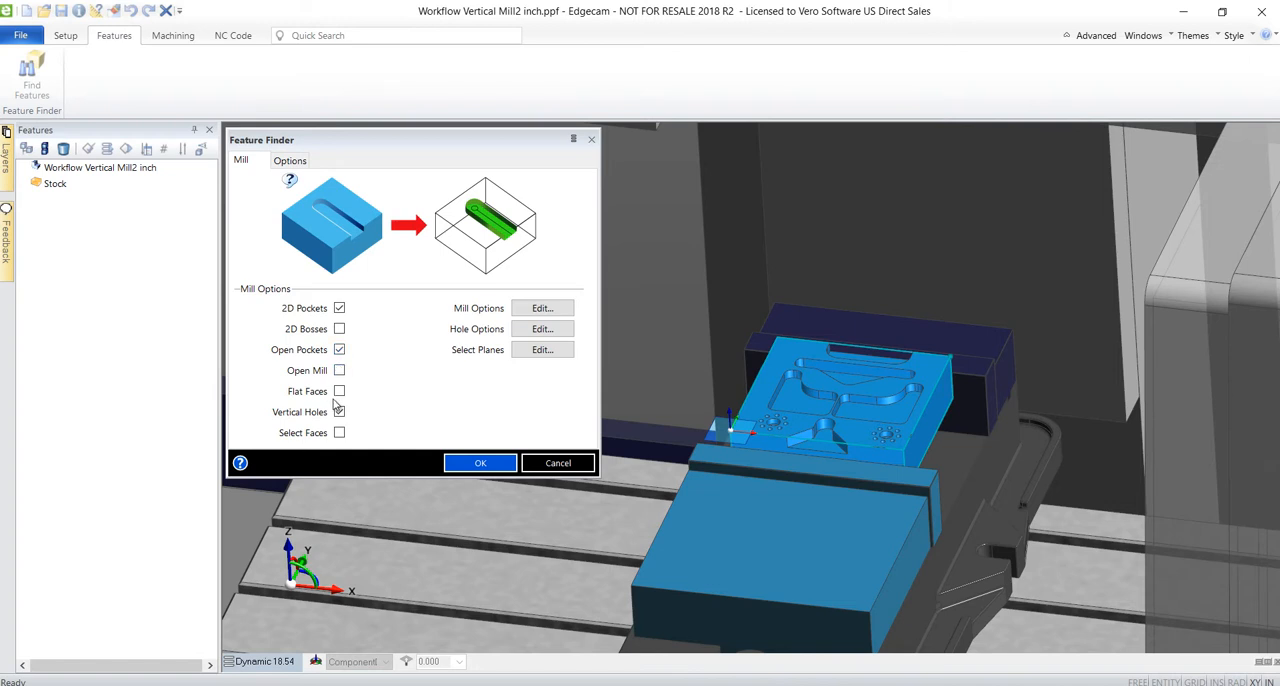
left_click(473, 464)
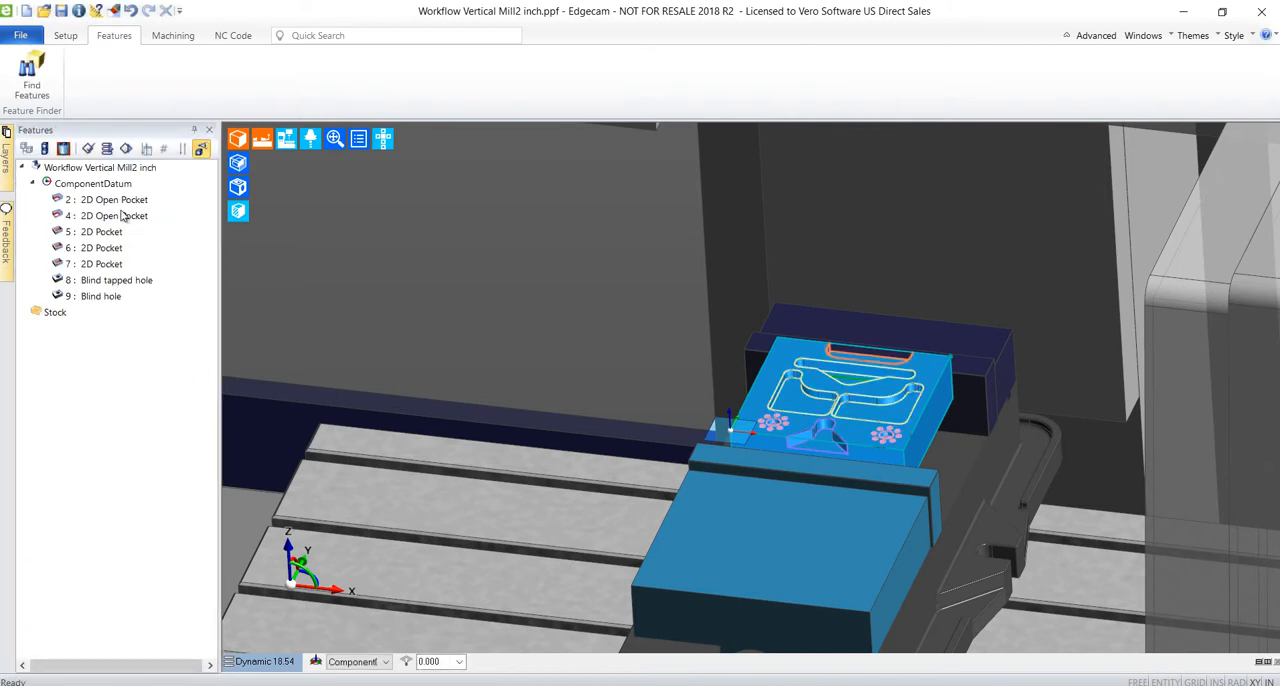
Plan the machining of the found pockets and holes and apply the strategies to generate their toolpaths.
left_click(174, 37)
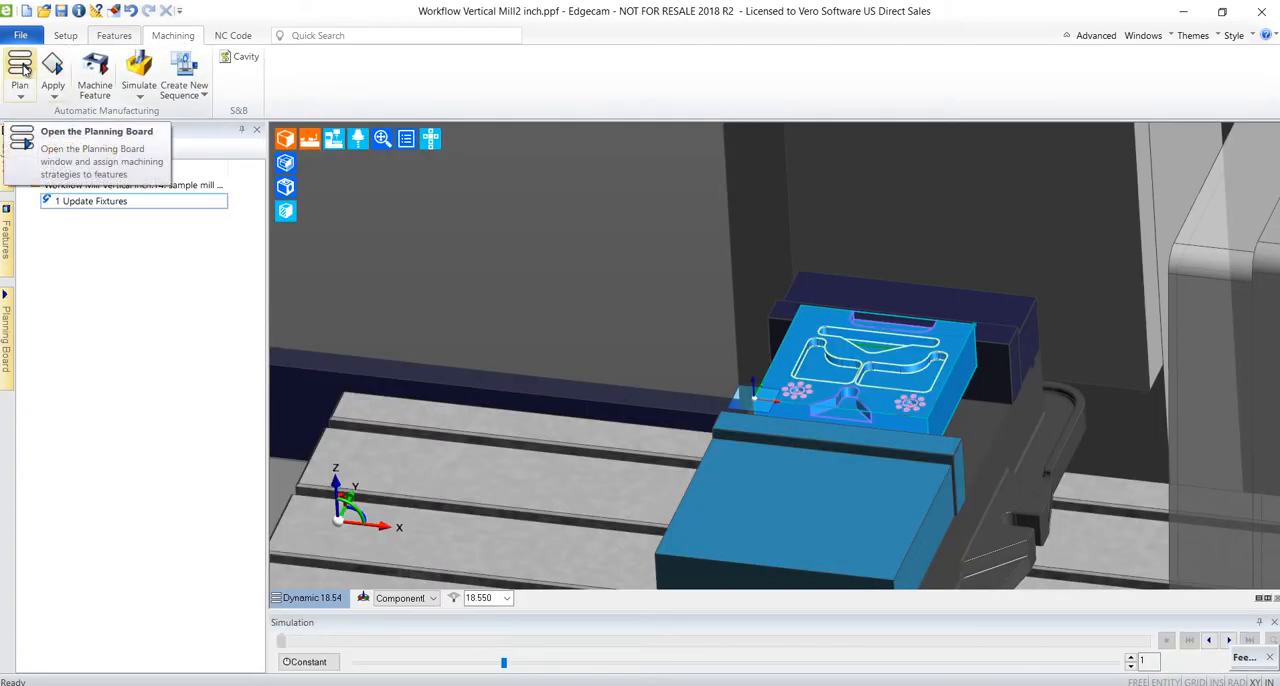
left_click(22, 67)
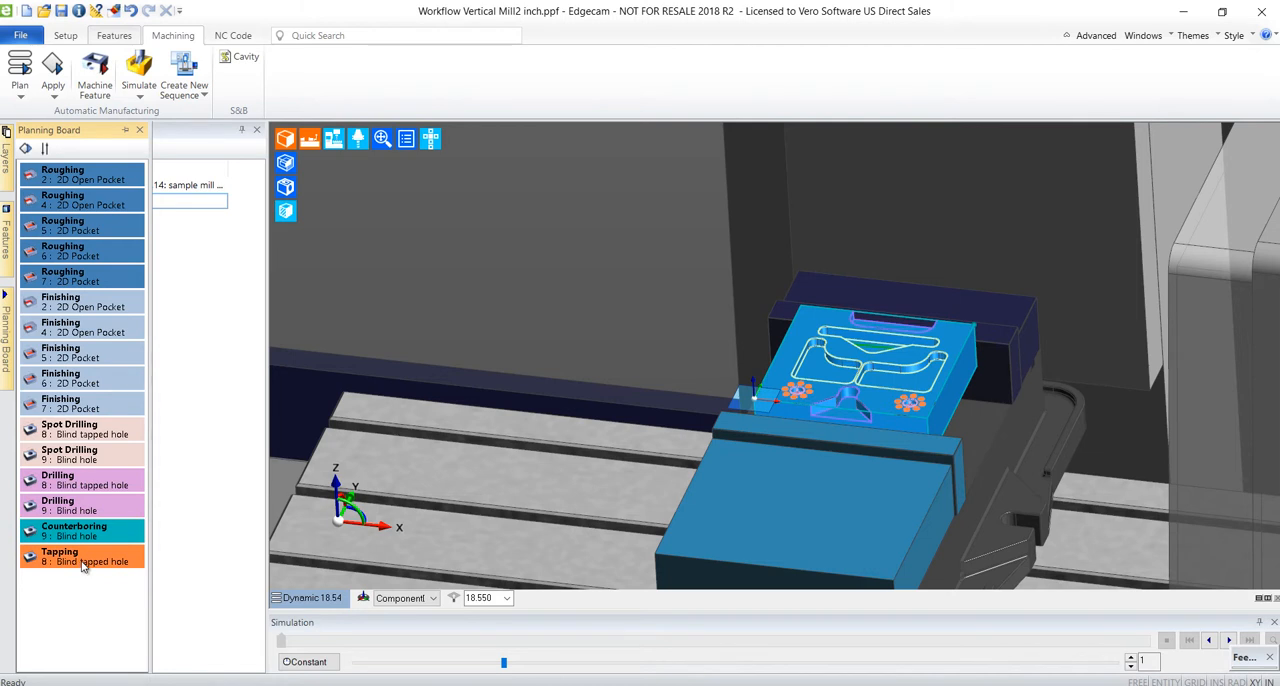
left_click_drag(84, 566, 86, 430)
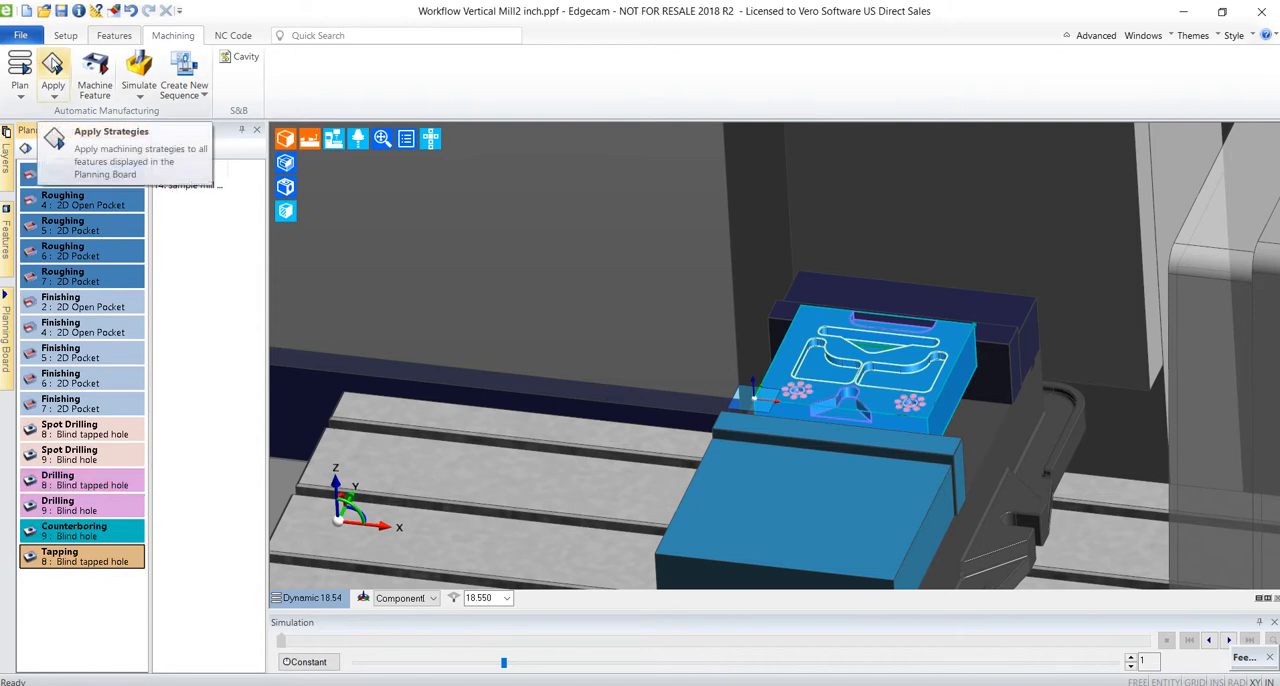
left_click(53, 61)
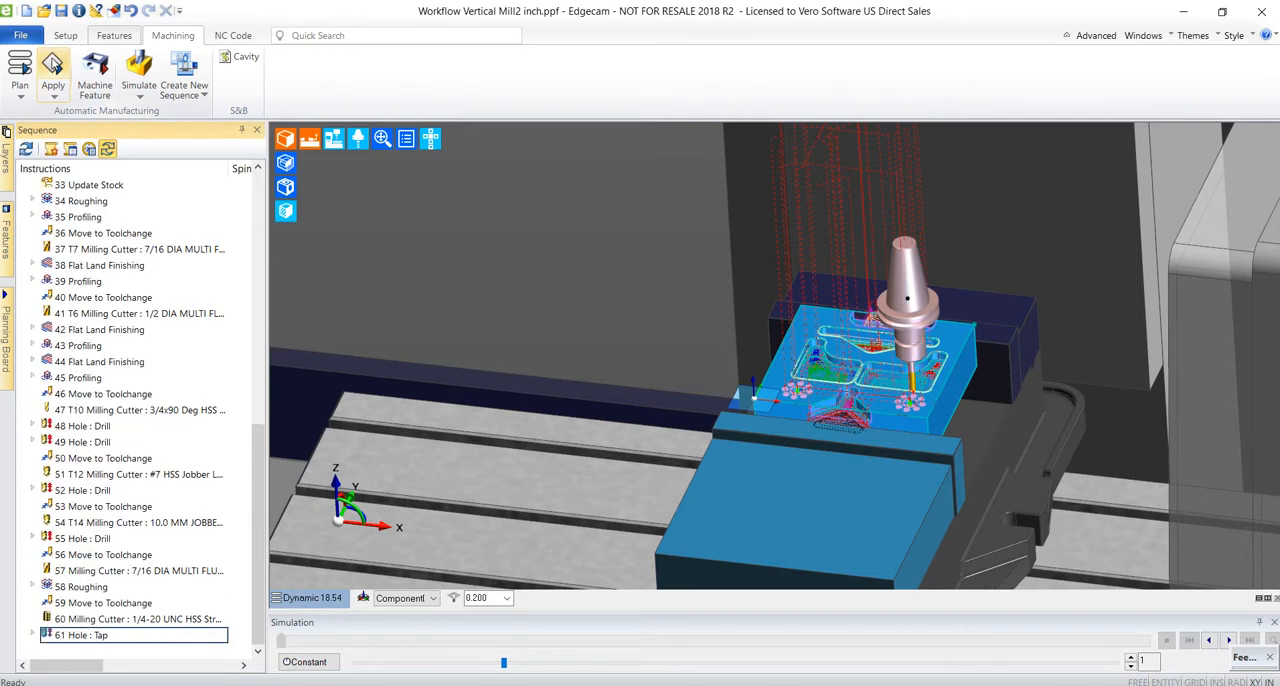
Simulate the machining sequence, fast-forward to the end of the job, and return to the part to inspect its toolpaths.
left_click(141, 66)
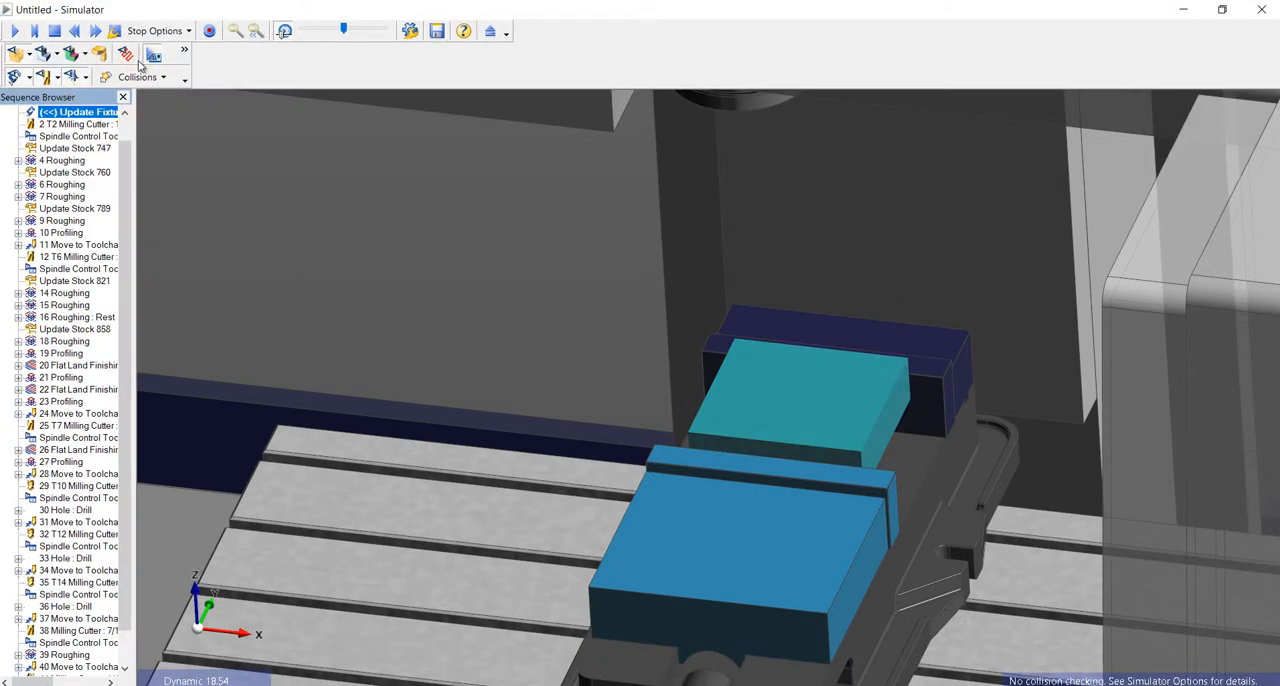
left_click(14, 32)
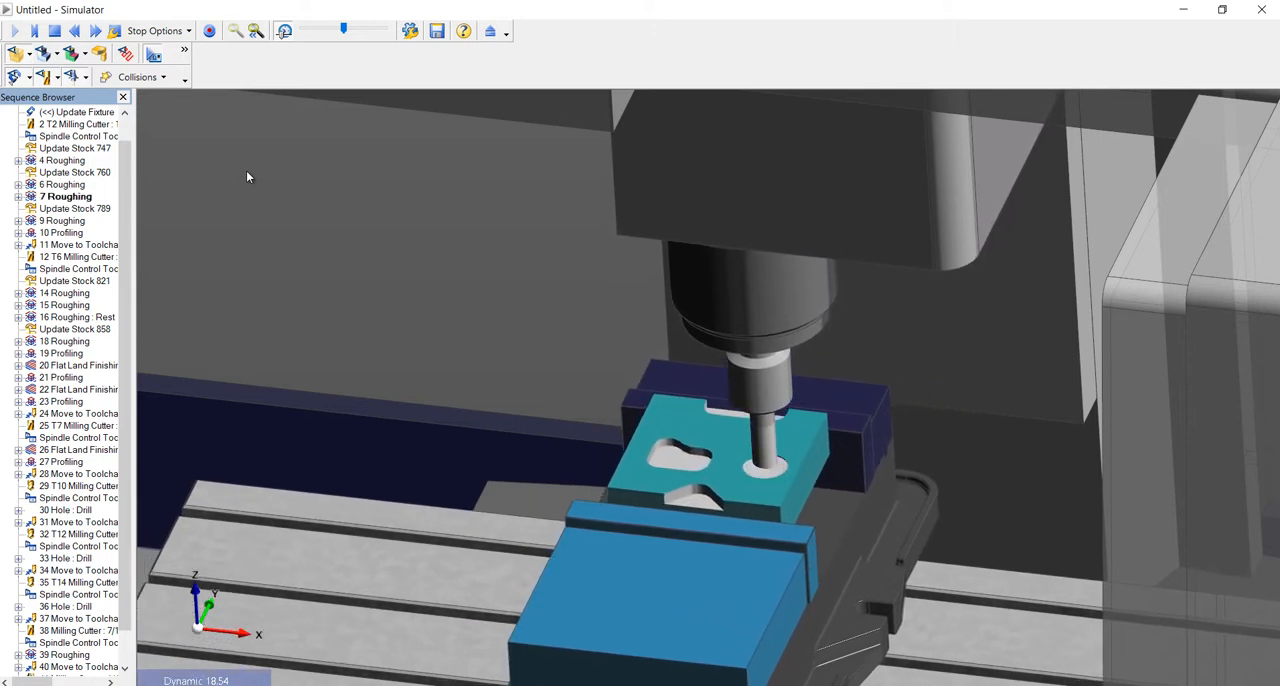
left_click(95, 33)
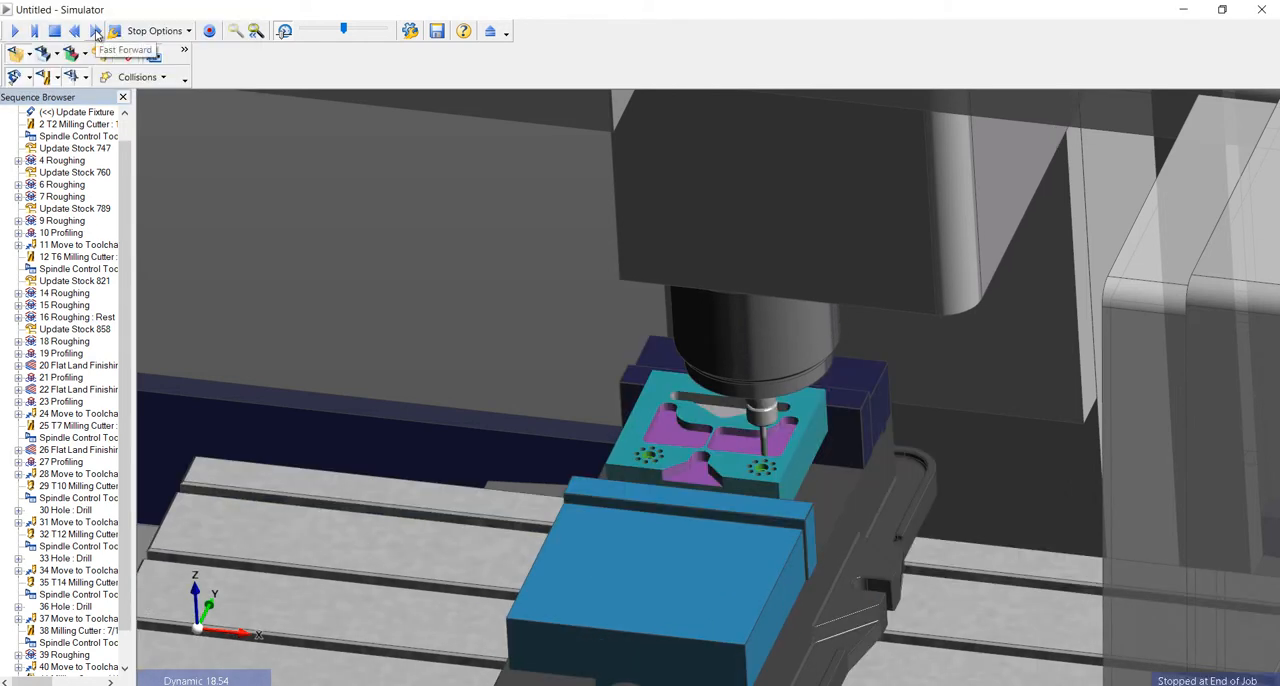
left_click(489, 31)
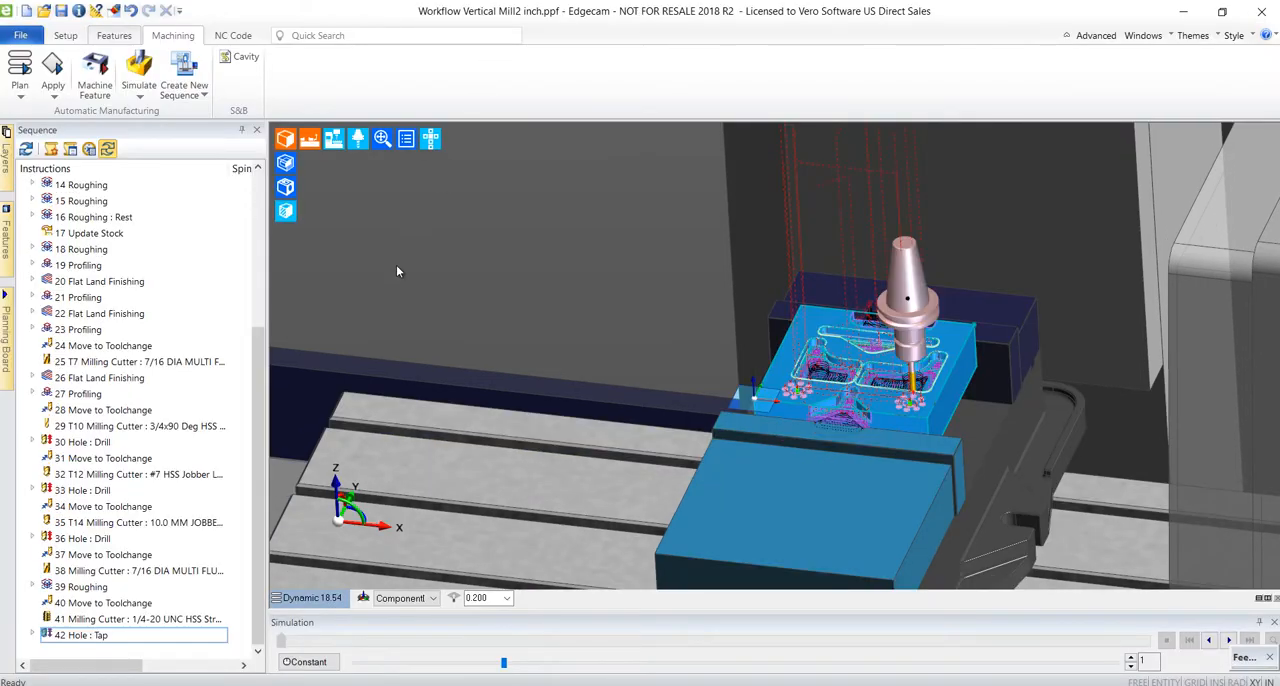
scroll(800, 383, "up", 3)
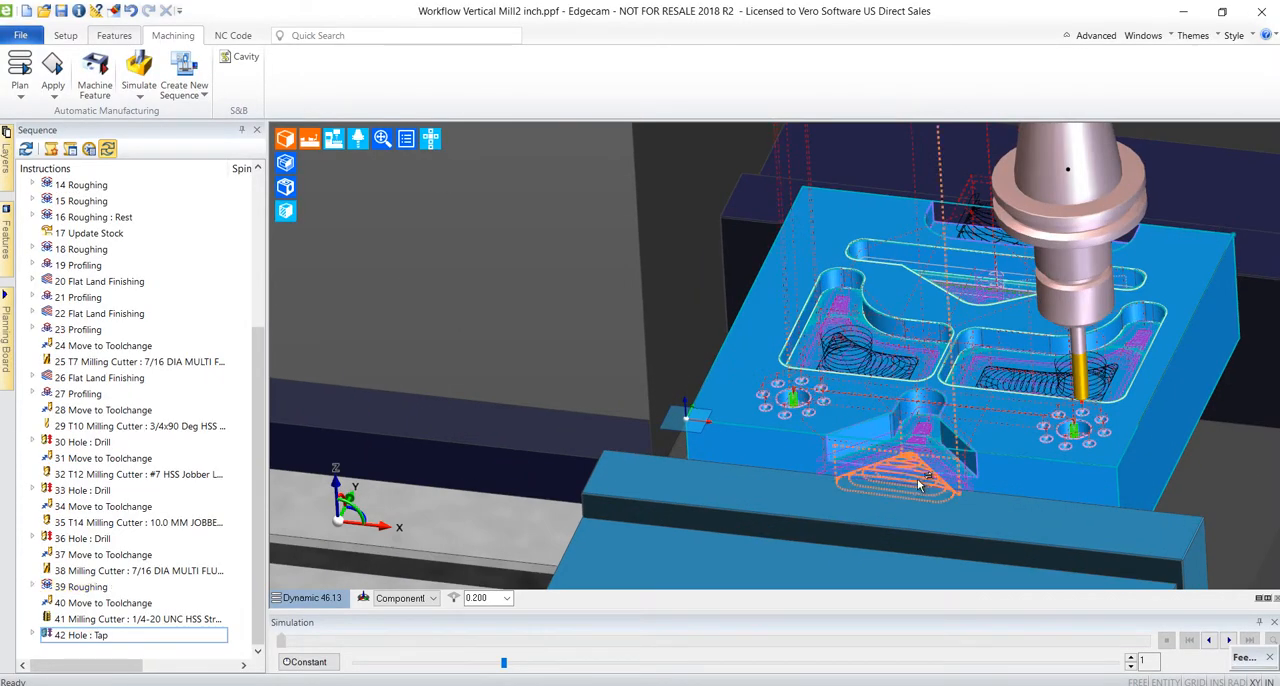
Set the stepover to 35% for the Roughing toolpath of the open pocket at the part's front edge and regenerate it.
mouse_move(911, 487)
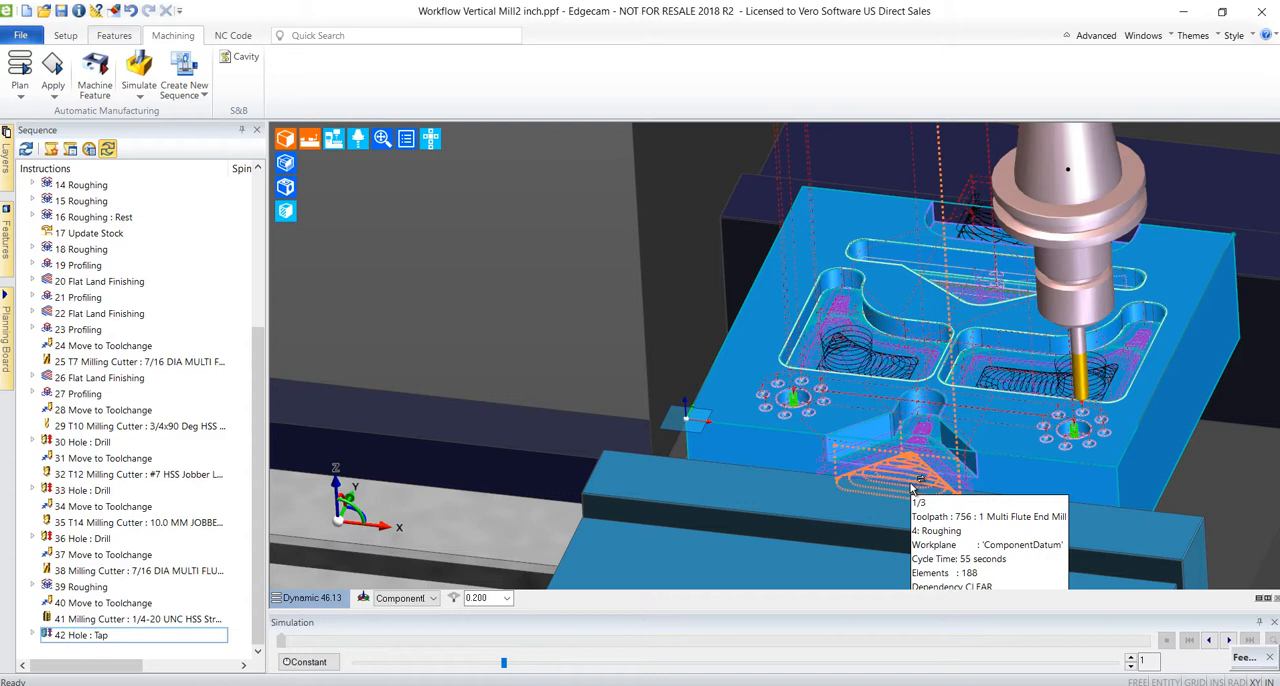
double_click(911, 487)
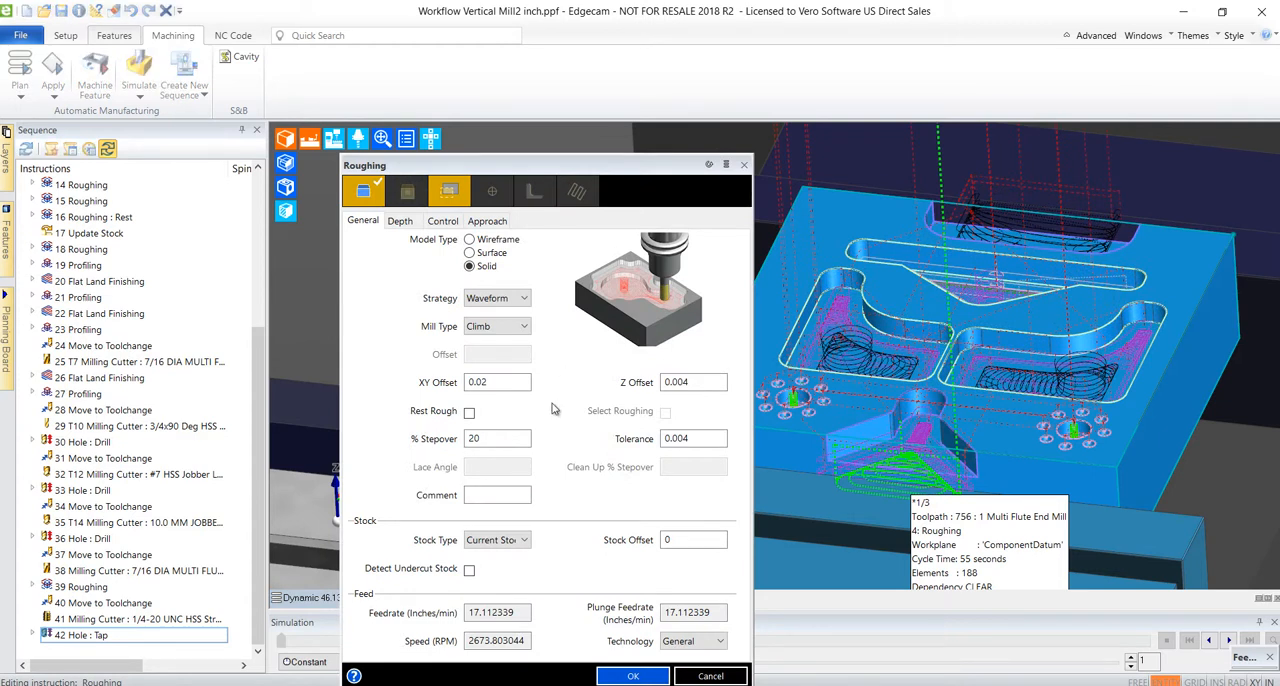
left_click(516, 439)
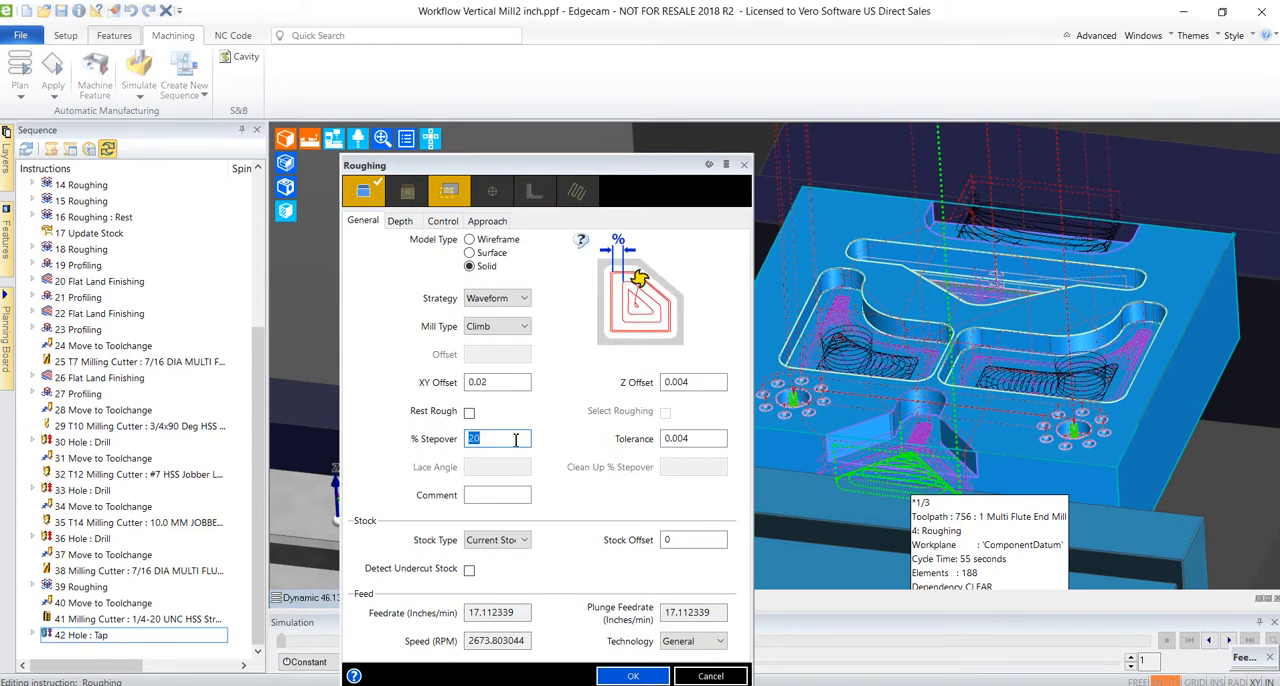
type("35")
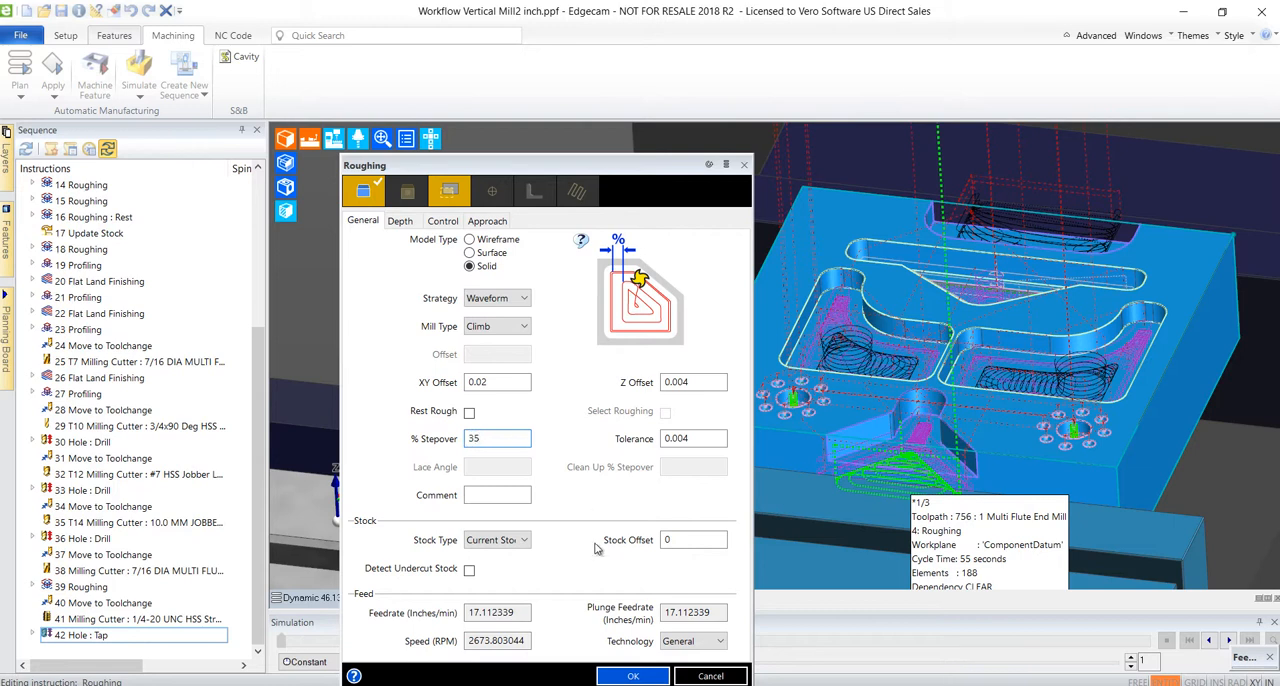
left_click(628, 677)
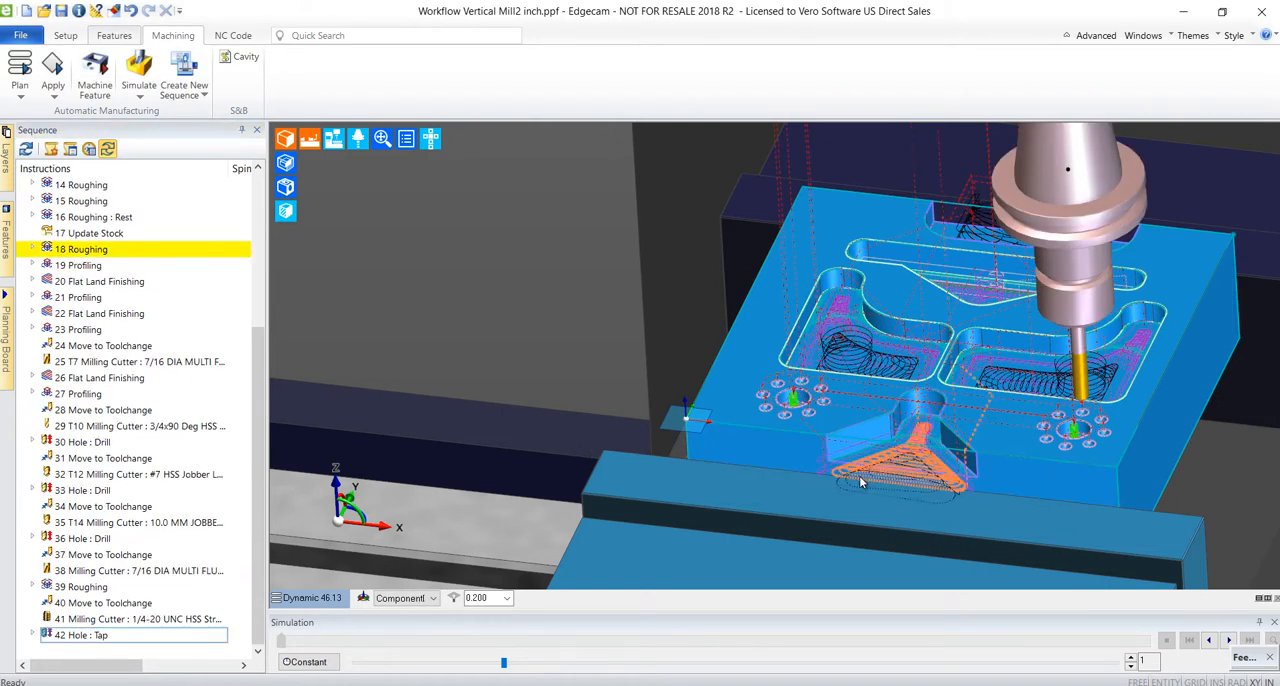
mouse_move(862, 493)
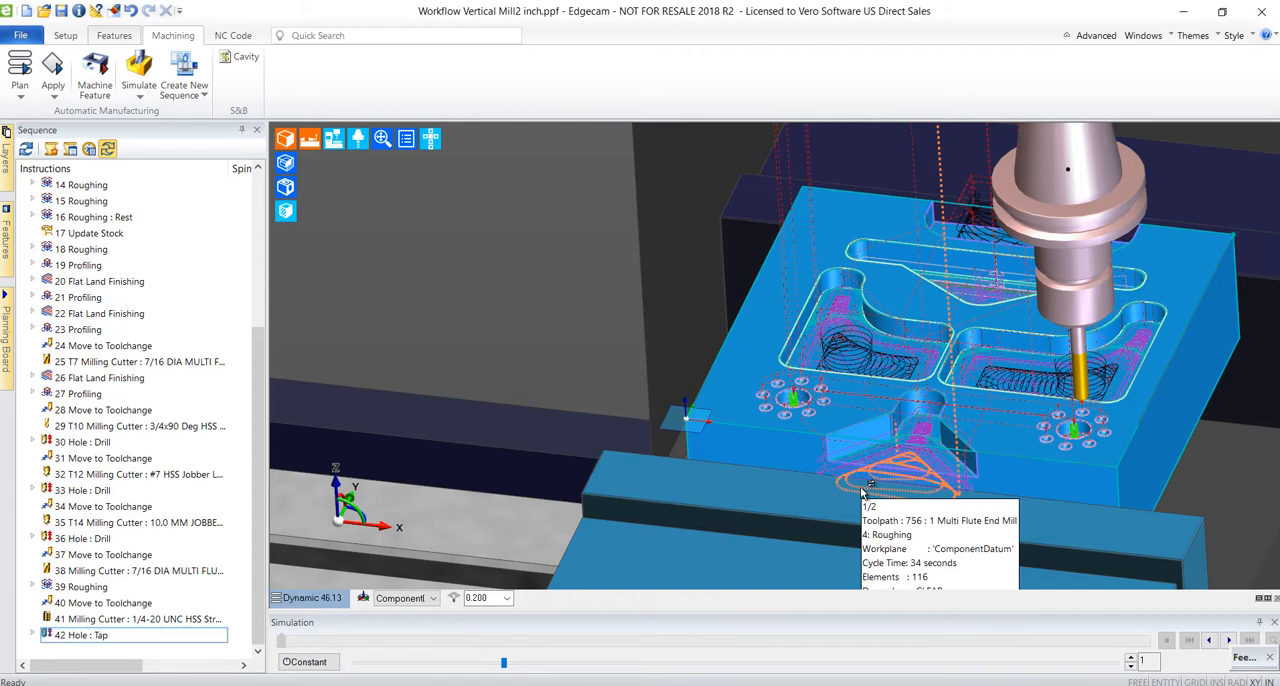
Generate the CNC code as 1234.nc with job name Workflow Mill Vertical inch.14, look through the code in the editor and close it.
left_click(233, 36)
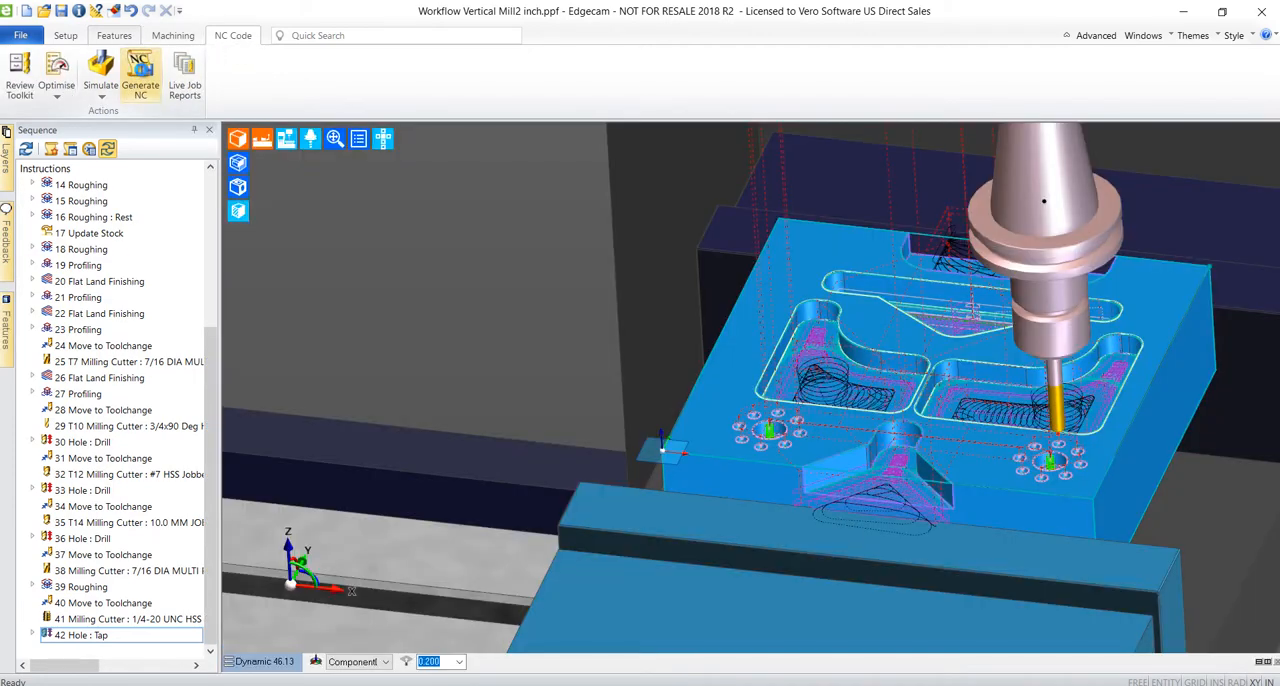
left_click(140, 75)
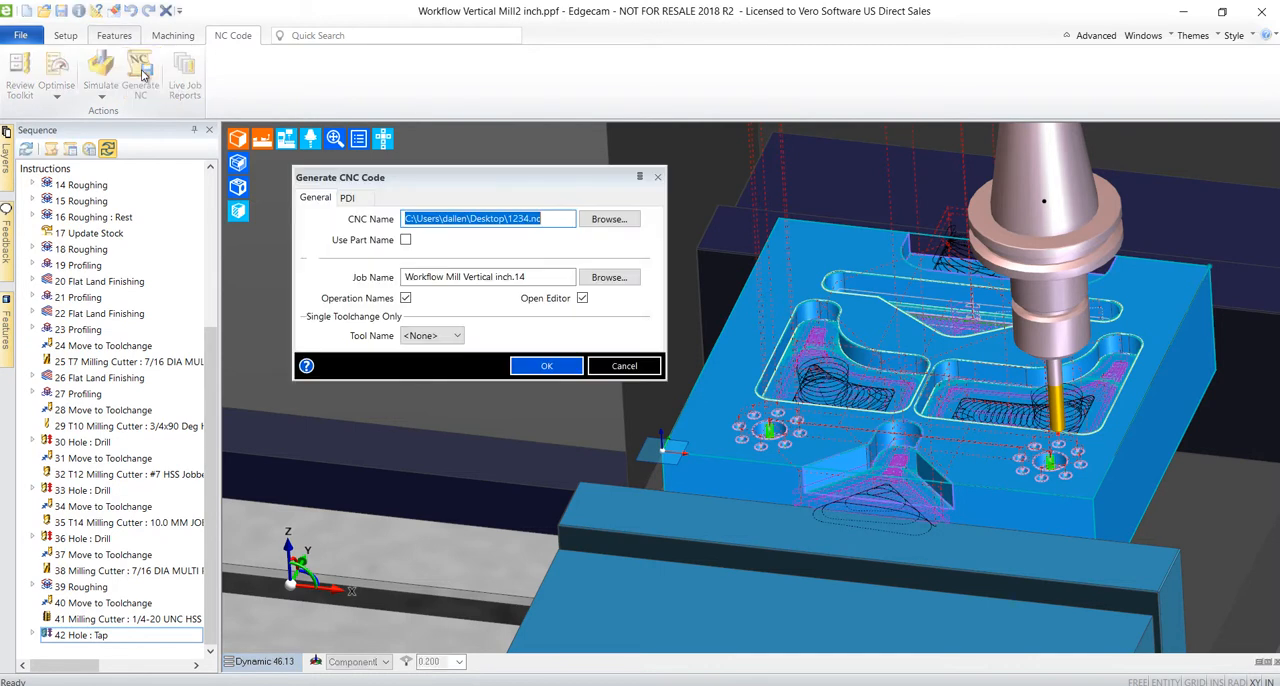
left_click(552, 280)
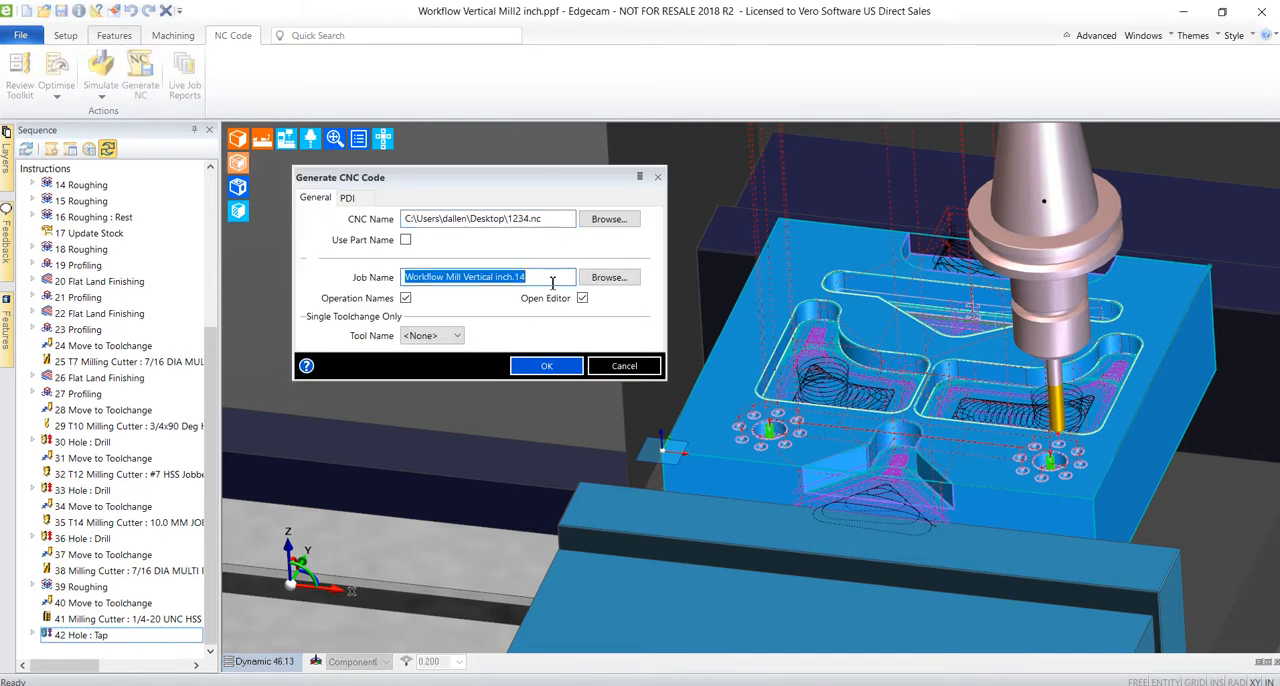
left_click(542, 366)
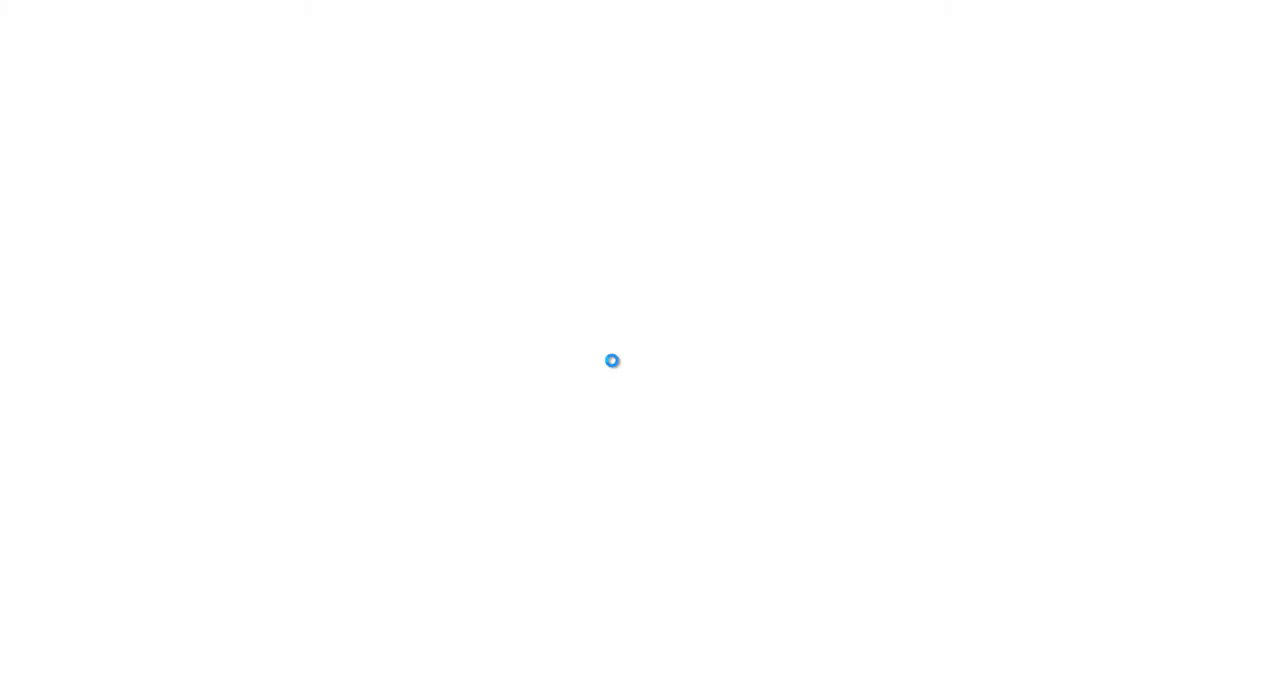
scroll(545, 357, "down", 3)
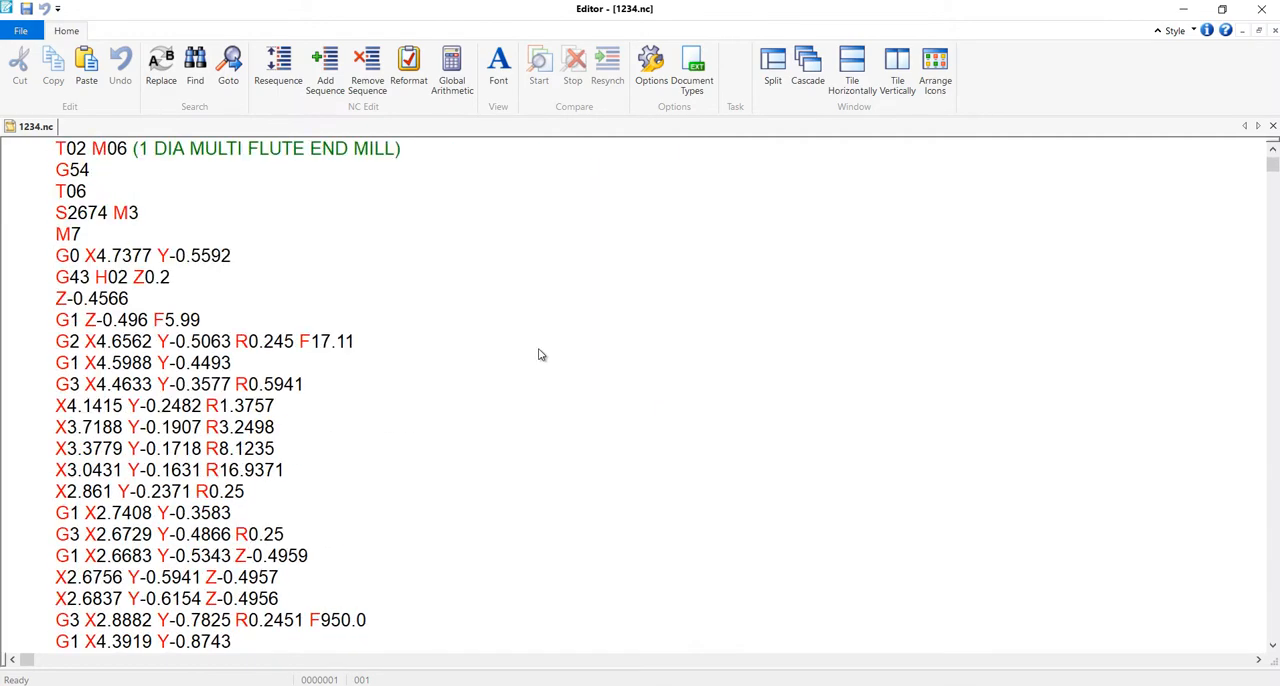
scroll(539, 355, "down", 14)
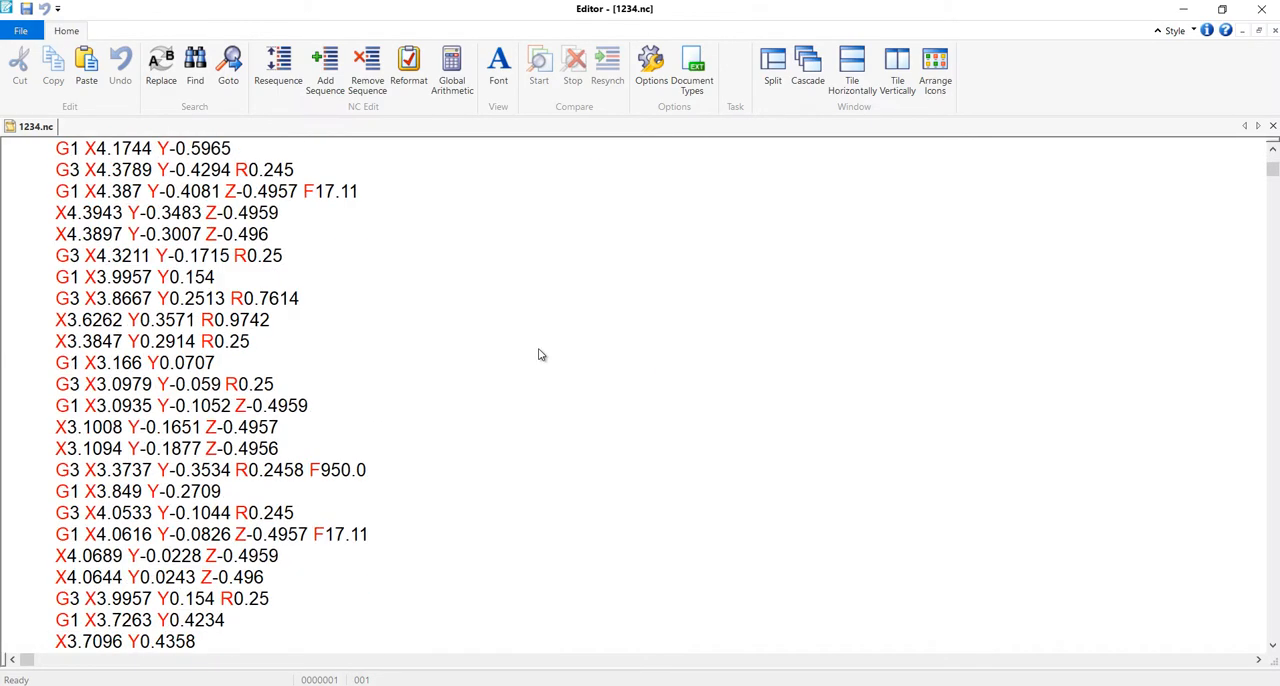
scroll(539, 355, "down", 17)
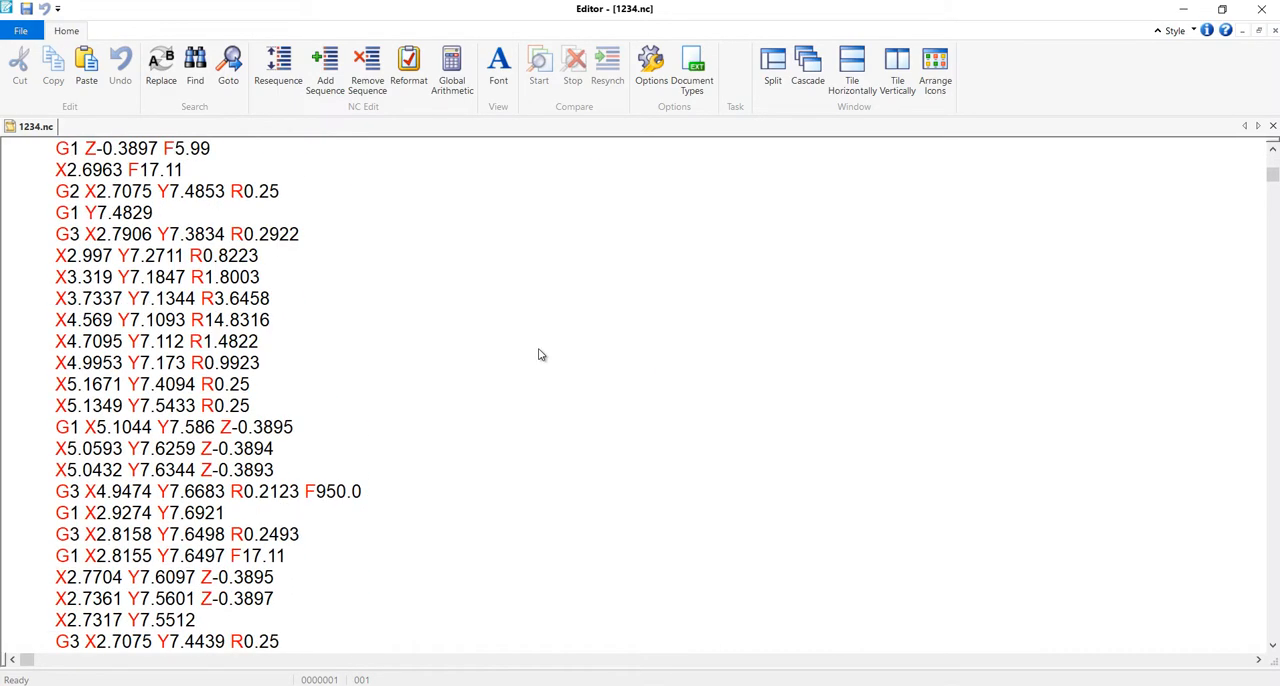
left_click(1258, 10)
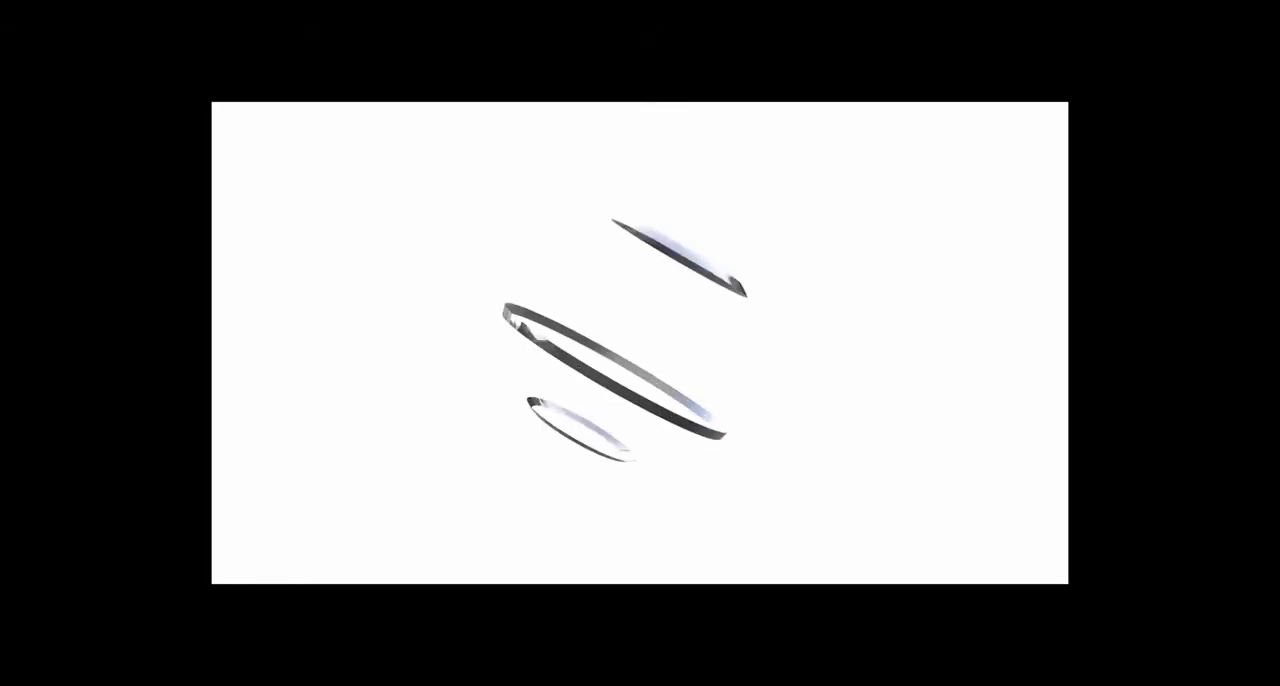